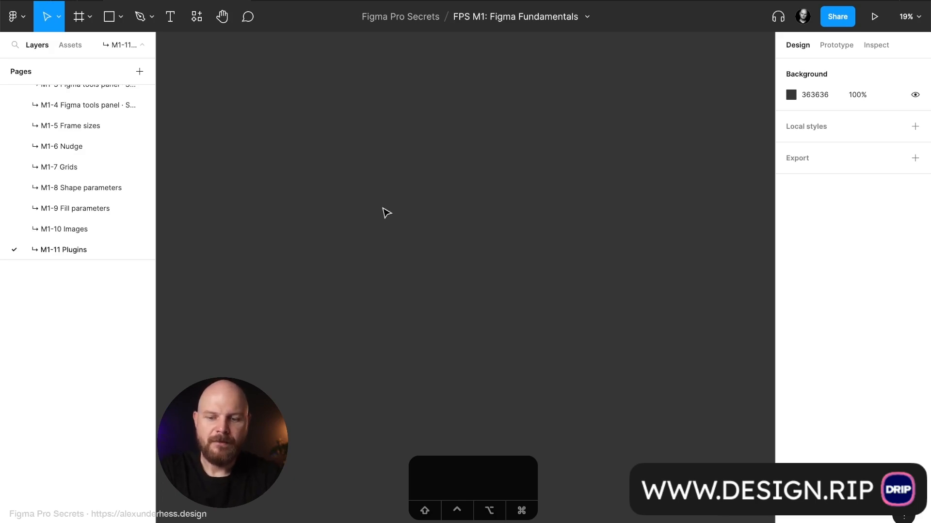
Open the plugin browser for finding more plugins from the empty canvas
right_click(406, 142)
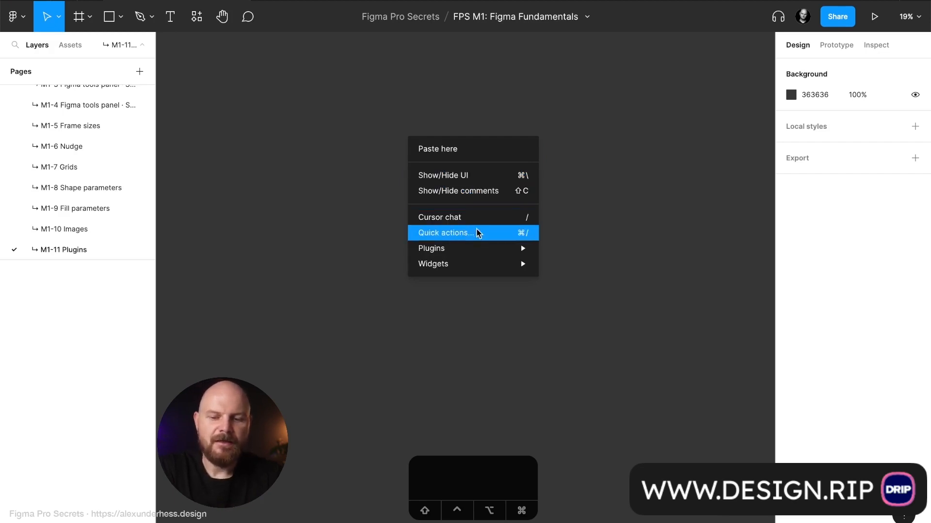
mouse_move(482, 251)
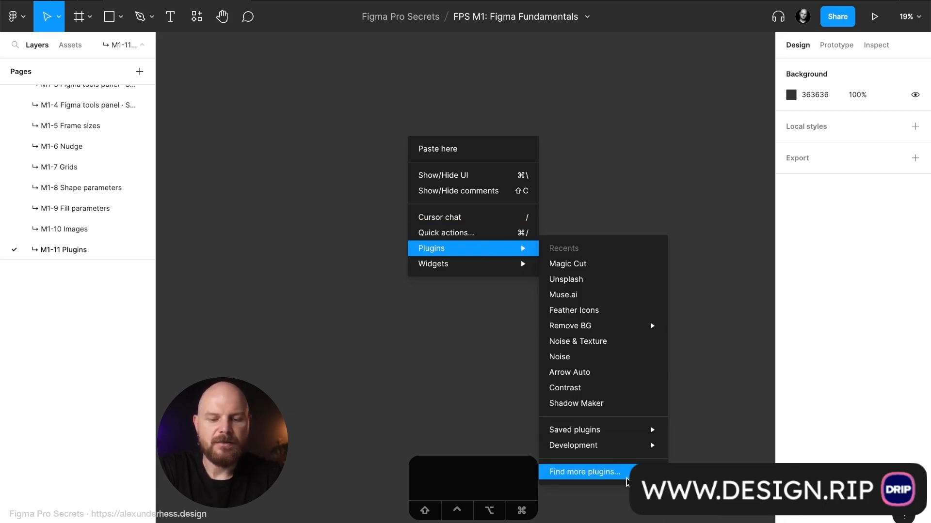
mouse_move(619, 433)
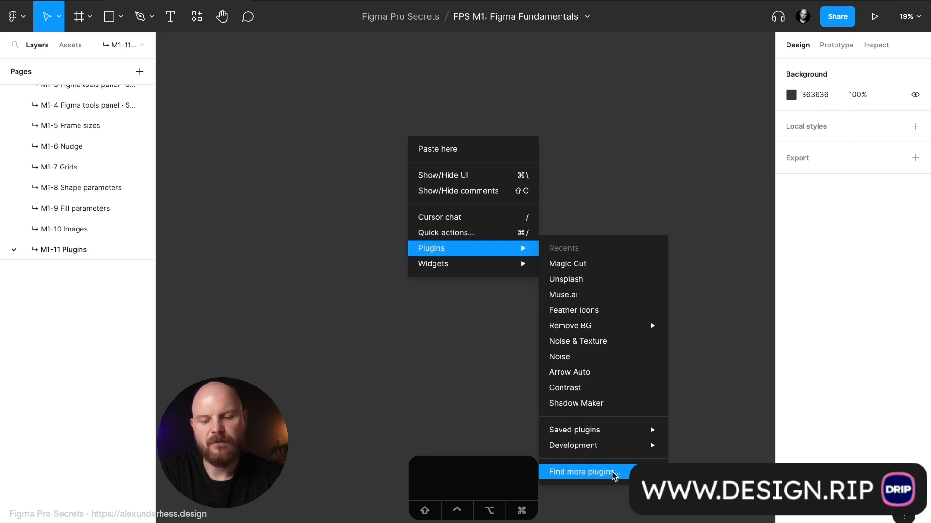
click(614, 476)
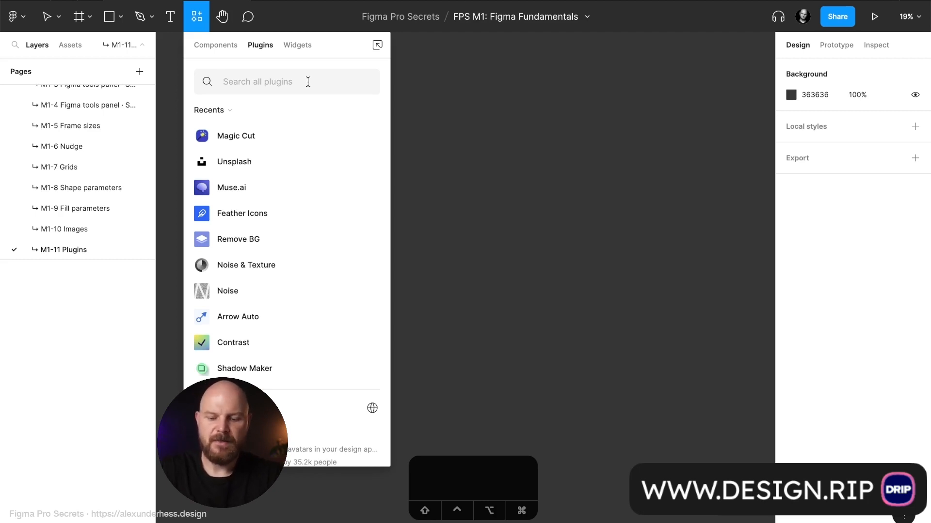
Search all plugins for "uns", then clear the search text
text(uns)
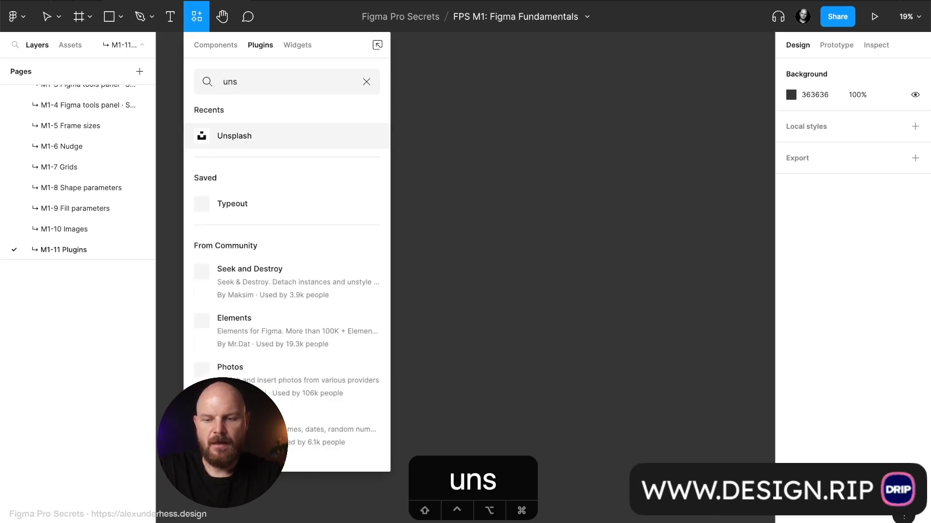
key(BackSpace)
key(BackSpace)
key(BackSpace)
key(BackSpace)
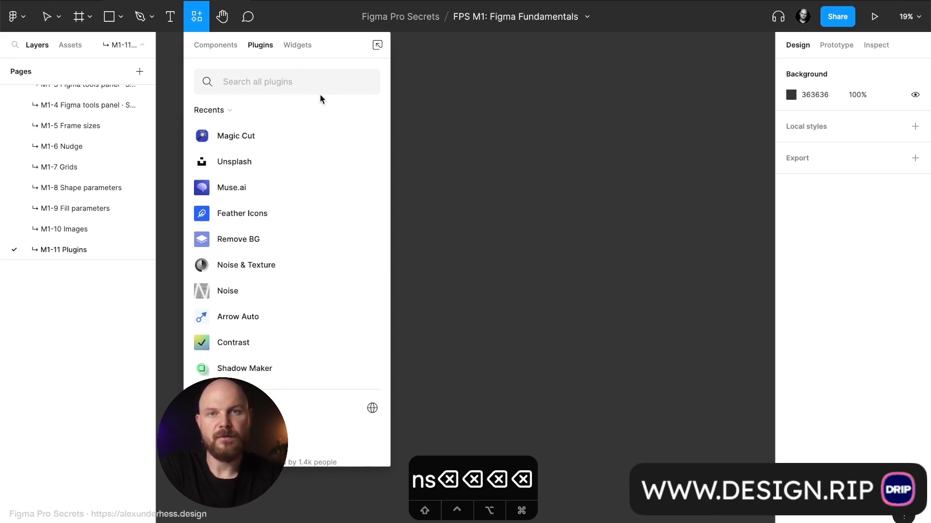
Look through the suggested community plugins below the recently used ones, down to the end of the list
scroll(312, 203, down, 6)
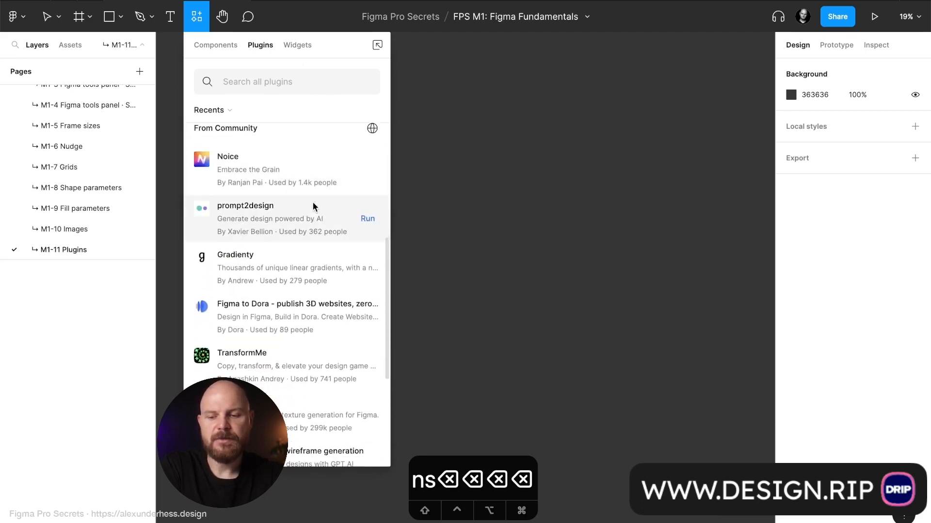
scroll(312, 207, down, 2)
scroll(309, 185, up, 3)
scroll(299, 174, down, 1)
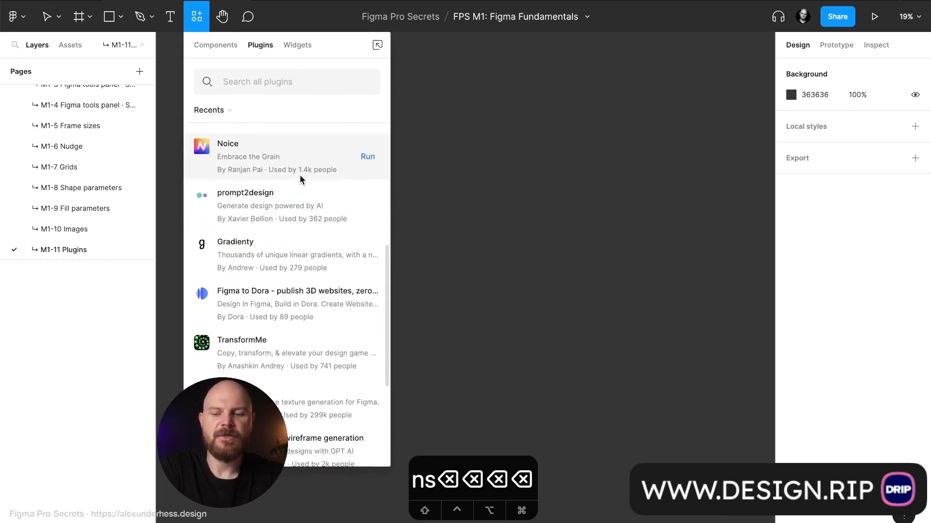
scroll(299, 179, down, 1)
scroll(297, 242, down, 2)
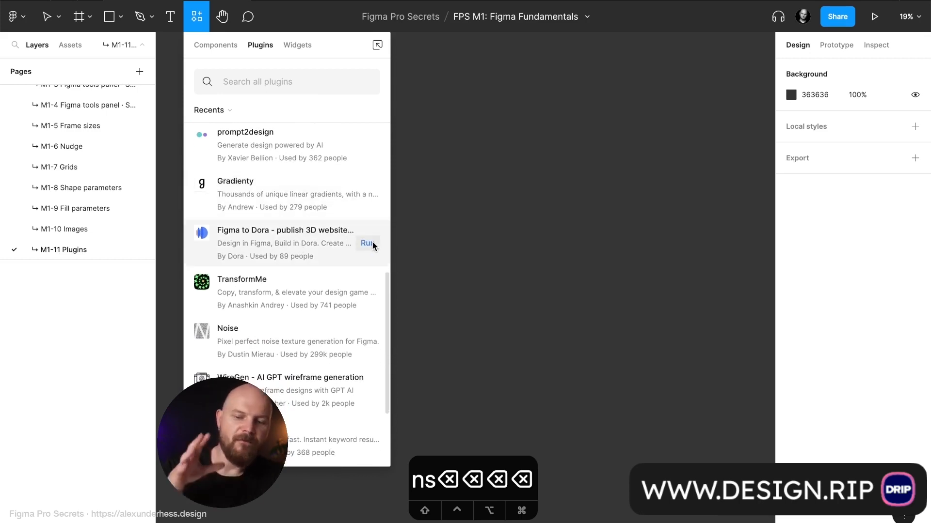
scroll(328, 246, down, 5)
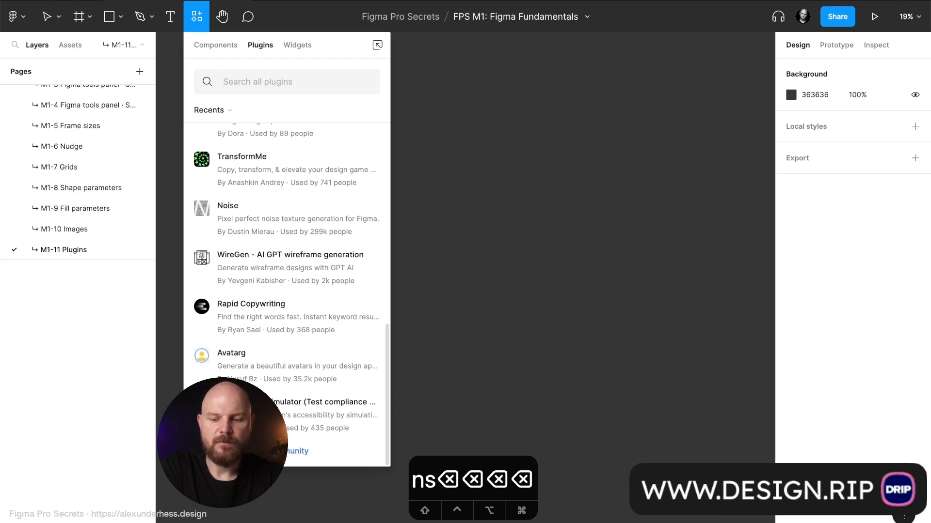
Open the Figma Community page and limit its plugin list to Figma only
click(262, 451)
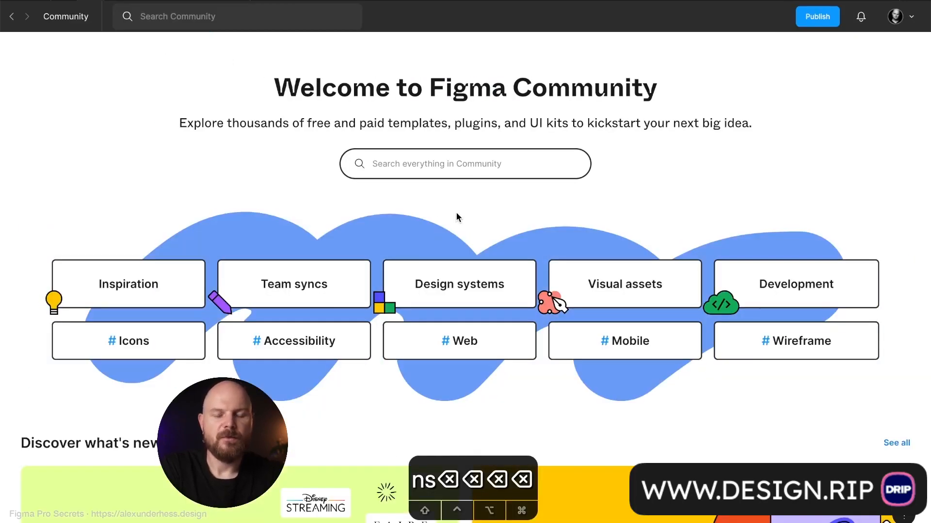
scroll(456, 214, down, 6)
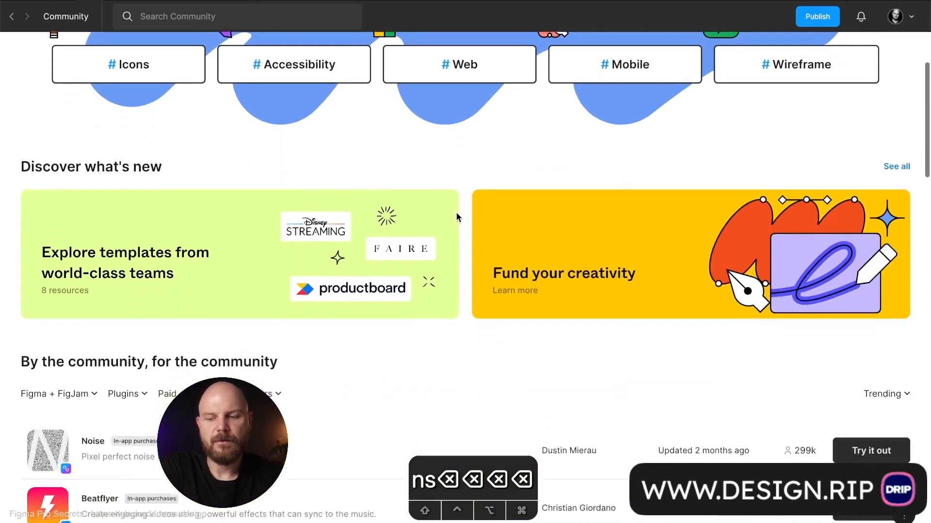
scroll(457, 217, down, 2)
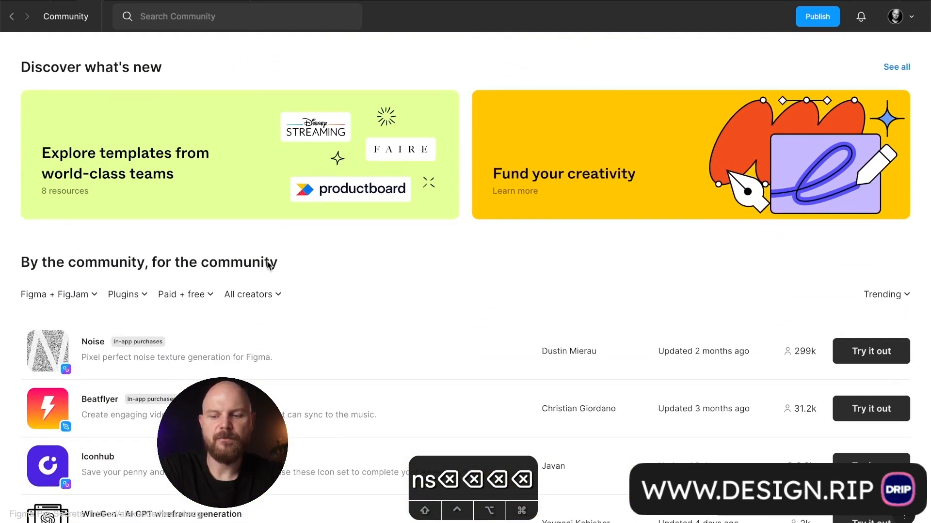
click(87, 294)
click(80, 333)
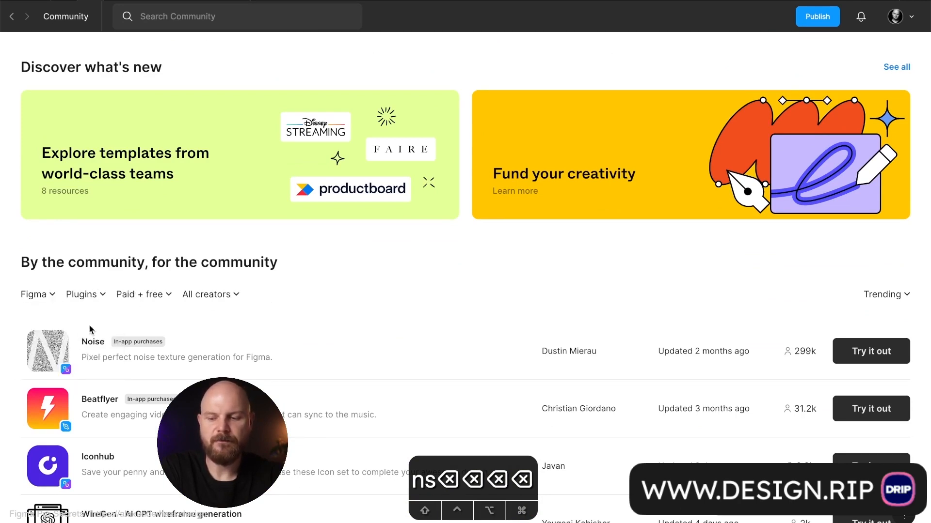
Examine the resource type, price, creator and sort order options of the community list, leaving the choices as they are
click(97, 295)
click(97, 294)
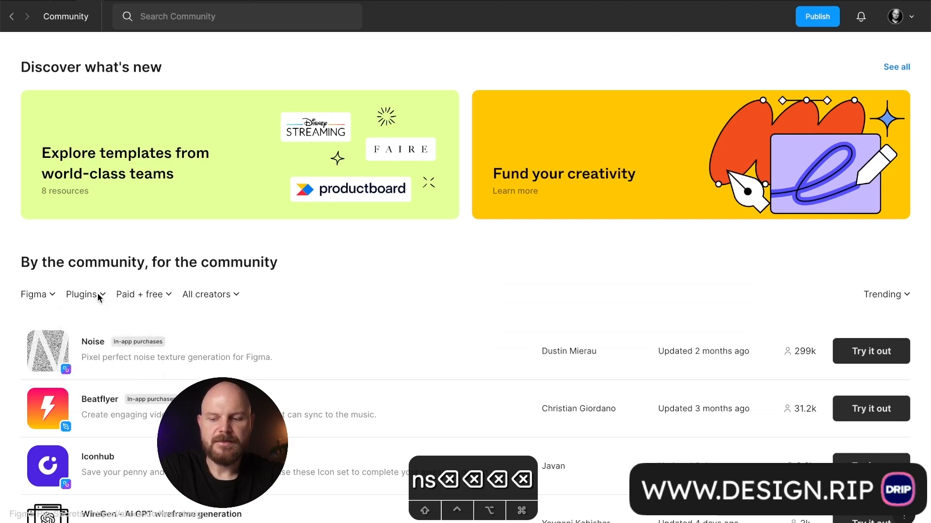
click(156, 297)
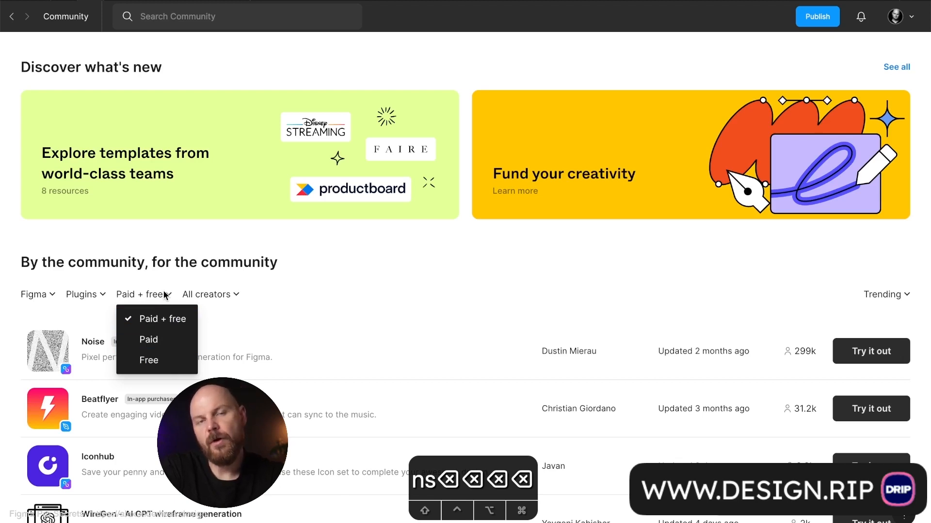
click(214, 295)
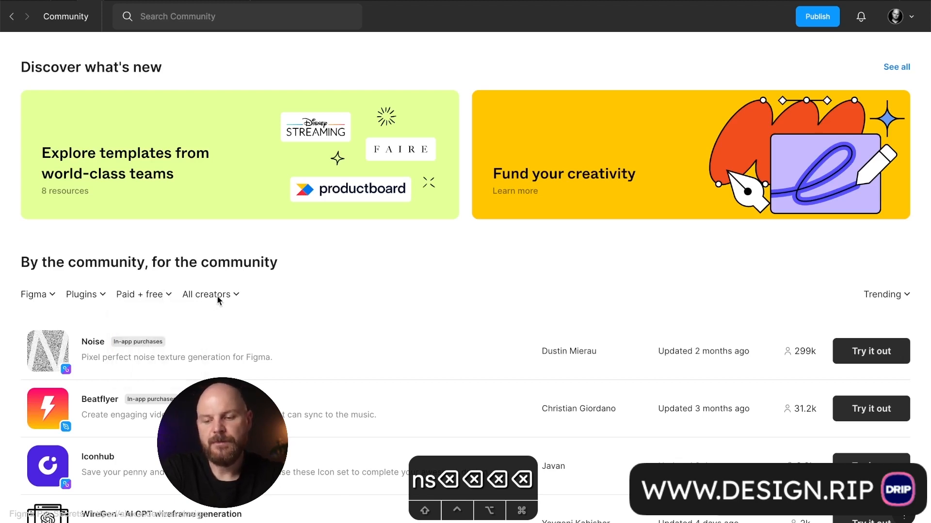
click(220, 296)
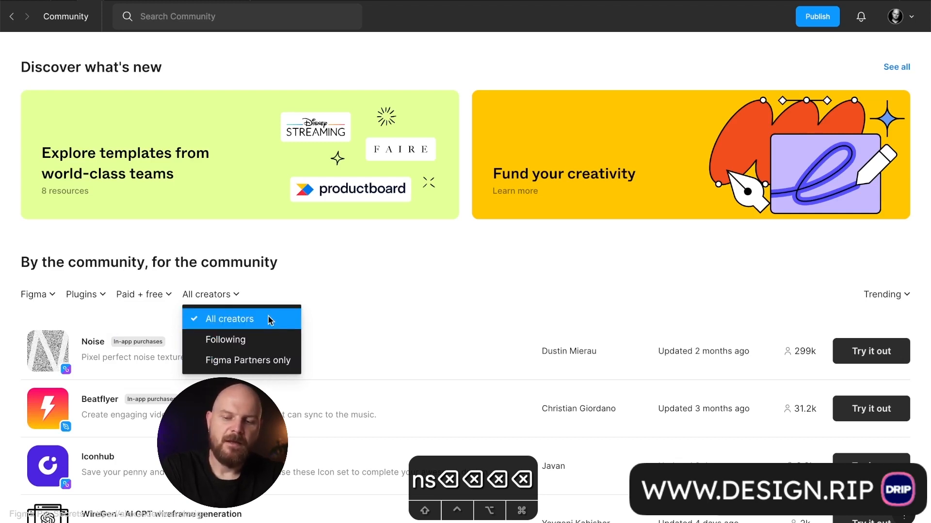
click(294, 291)
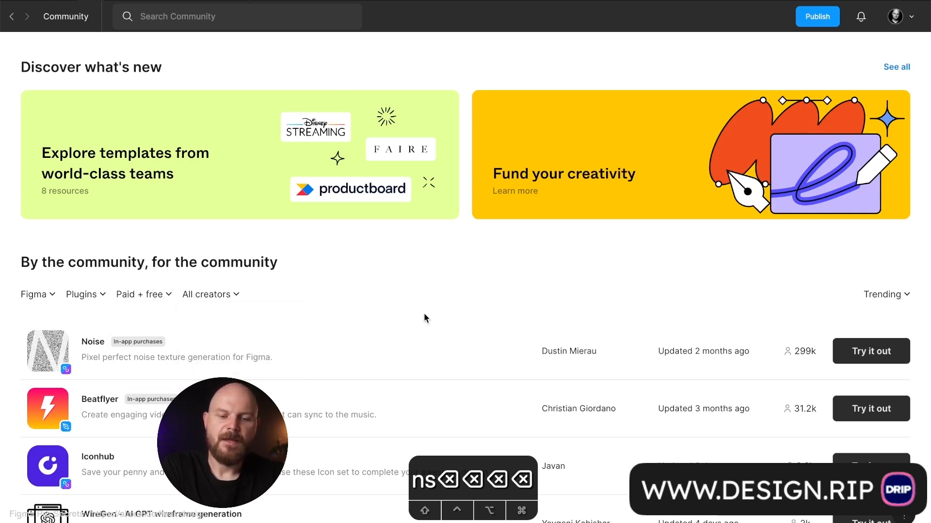
scroll(423, 312, down, 1)
click(892, 273)
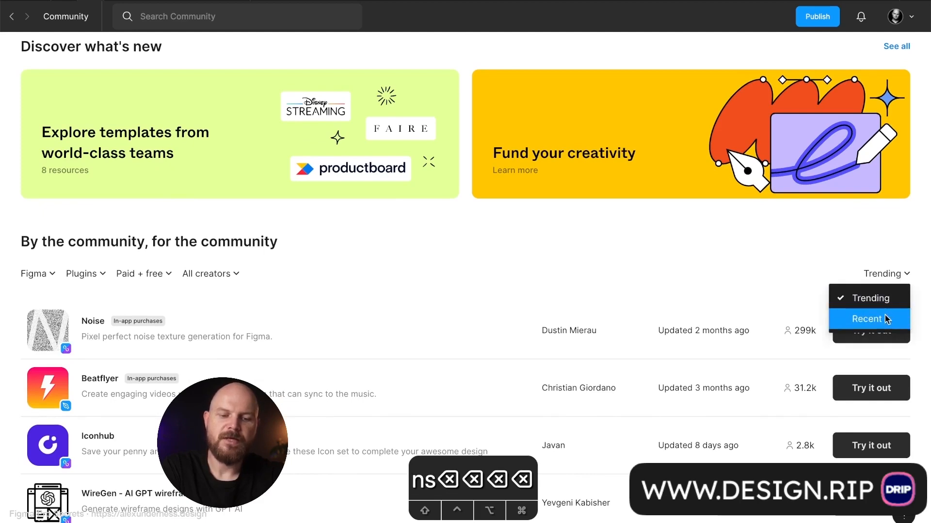
click(893, 275)
Browse the trending Figma plugins in the community list, checking their descriptions, creators, update dates and user numbers
scroll(427, 260, down, 5)
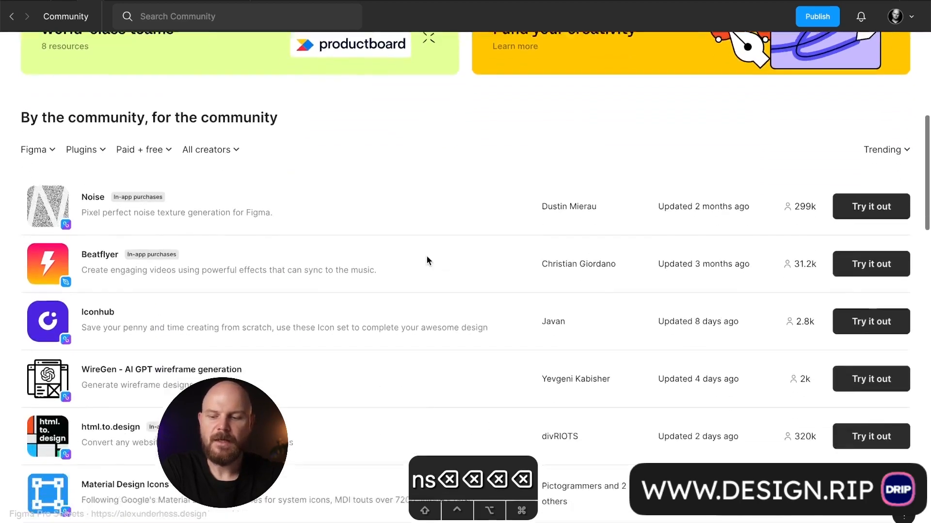
scroll(426, 262, down, 2)
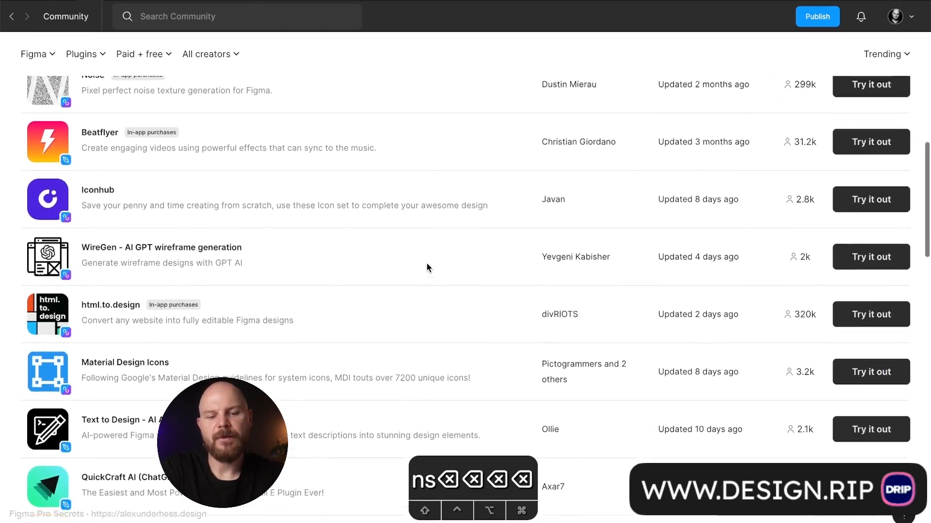
scroll(816, 191, up, 3)
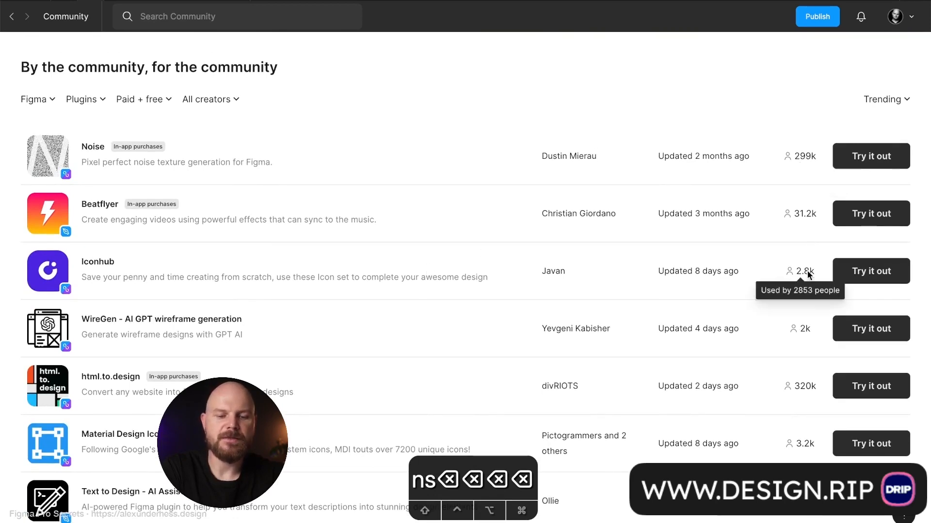
scroll(796, 385, down, 1)
scroll(796, 385, up, 1)
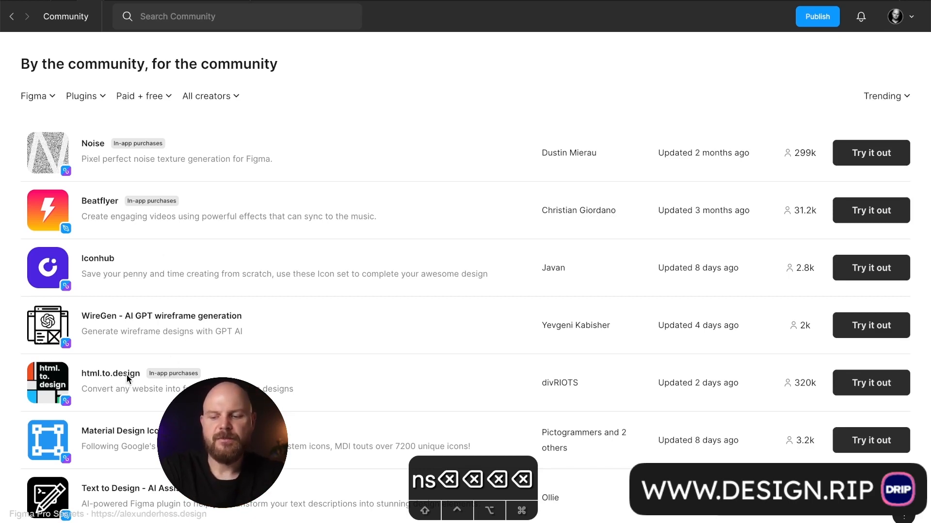
scroll(225, 363, down, 2)
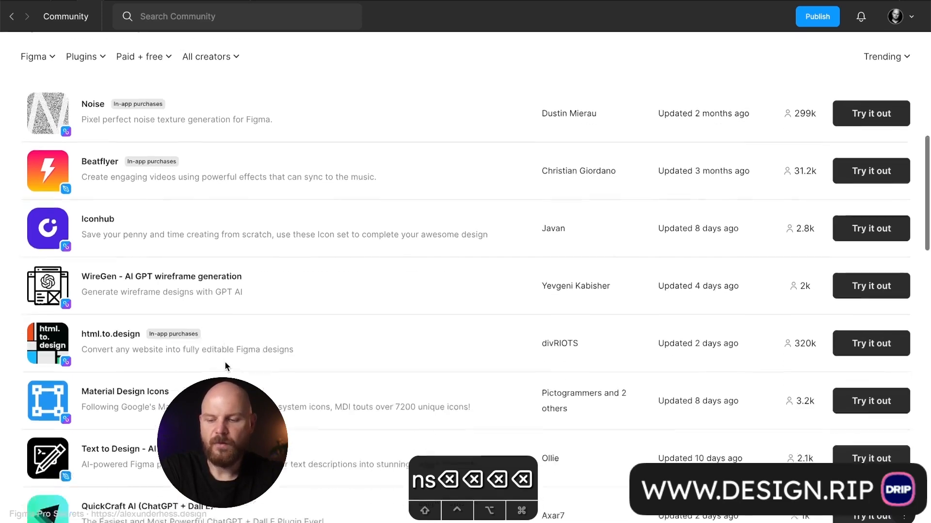
scroll(169, 366, down, 4)
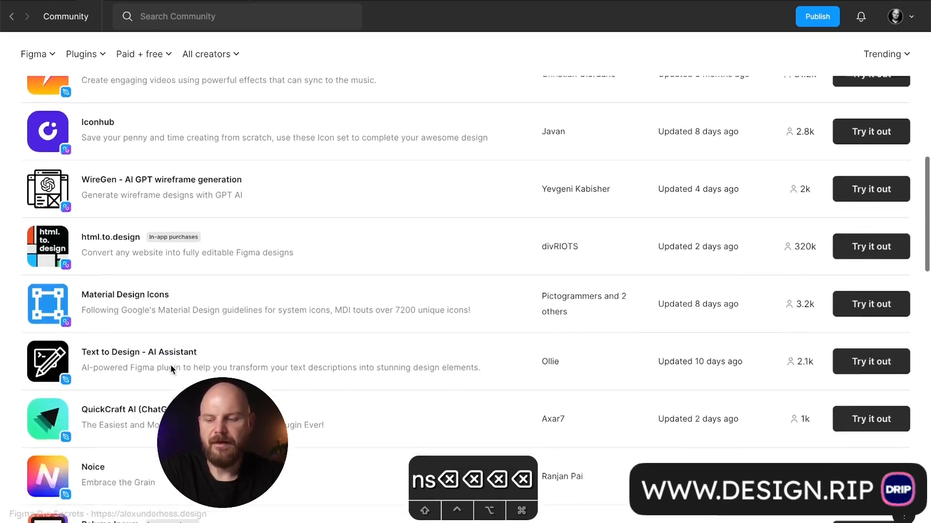
scroll(194, 285, down, 12)
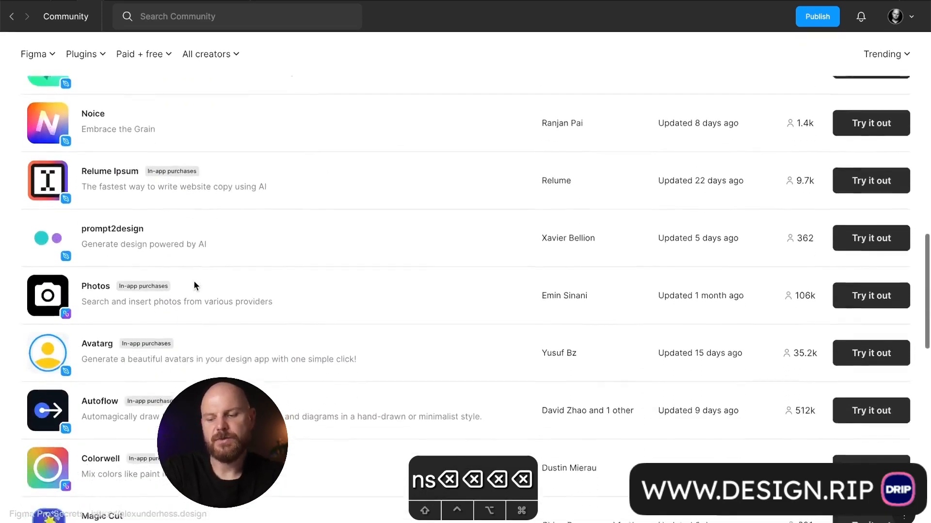
scroll(194, 283, down, 20)
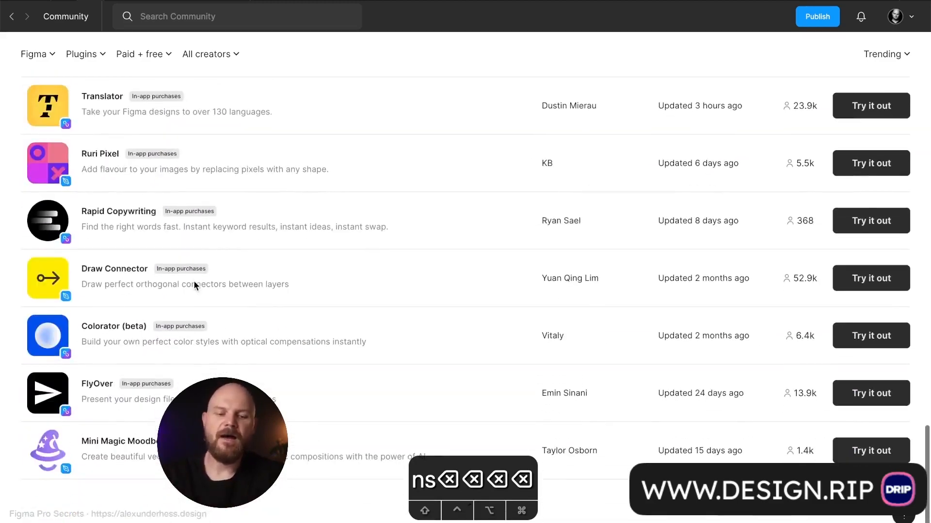
scroll(194, 280, up, 5)
scroll(194, 280, down, 20)
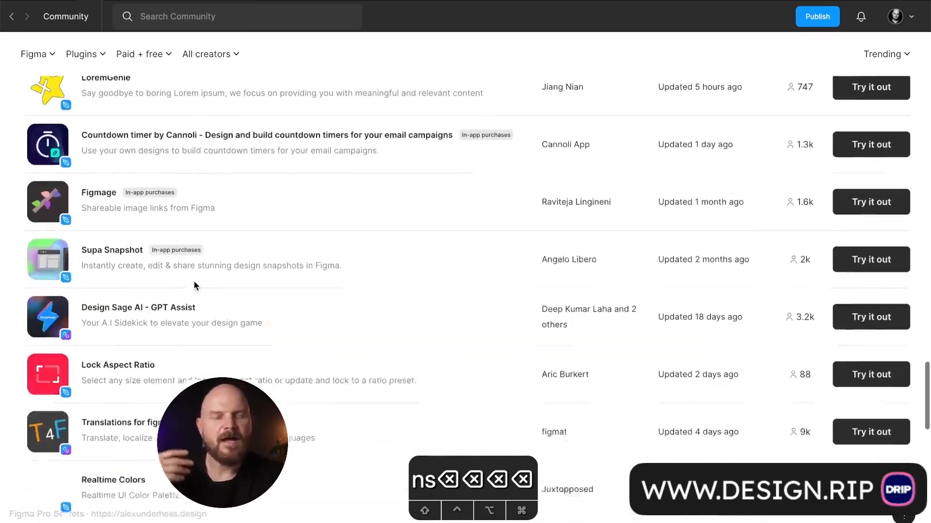
scroll(194, 283, down, 3)
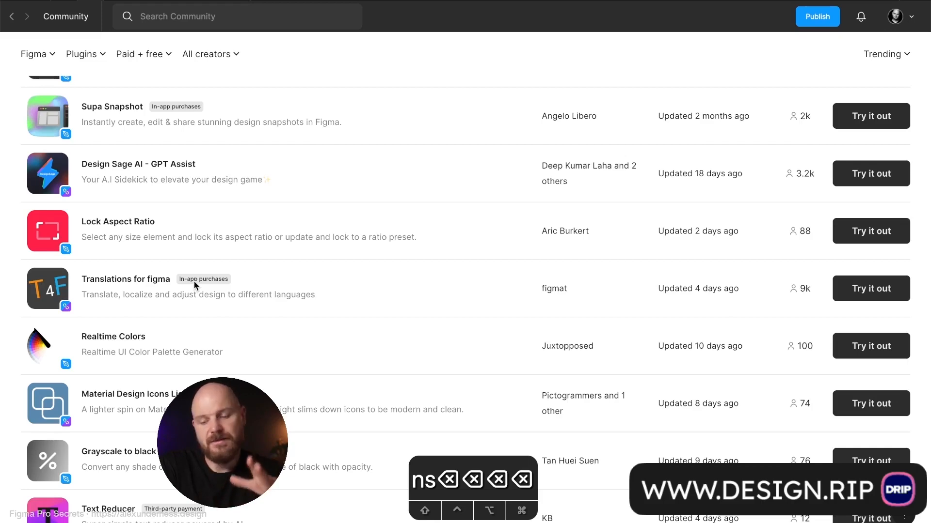
scroll(194, 284, down, 2)
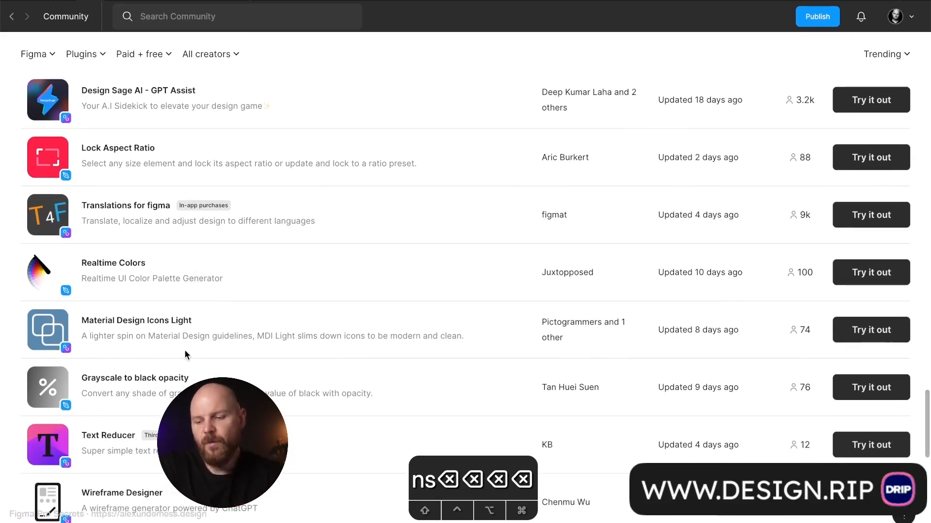
scroll(185, 350, down, 3)
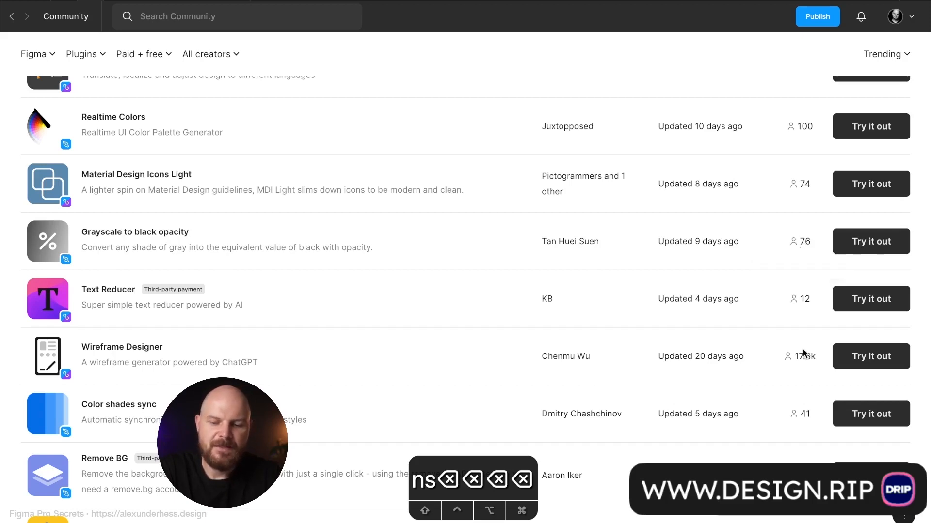
Open the detail page of the Wireframe Designer plugin and look through its preview and description
click(145, 348)
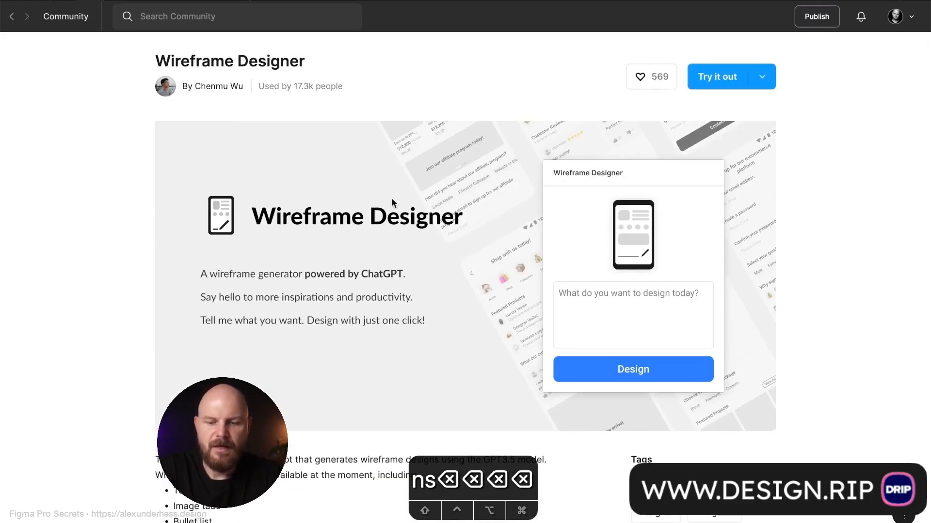
scroll(391, 200, down, 2)
scroll(392, 203, up, 1)
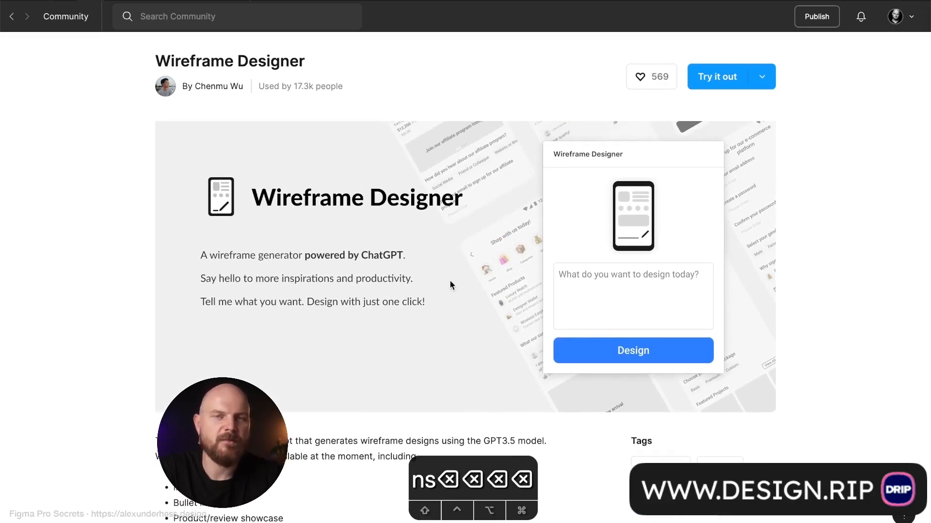
scroll(439, 285, down, 2)
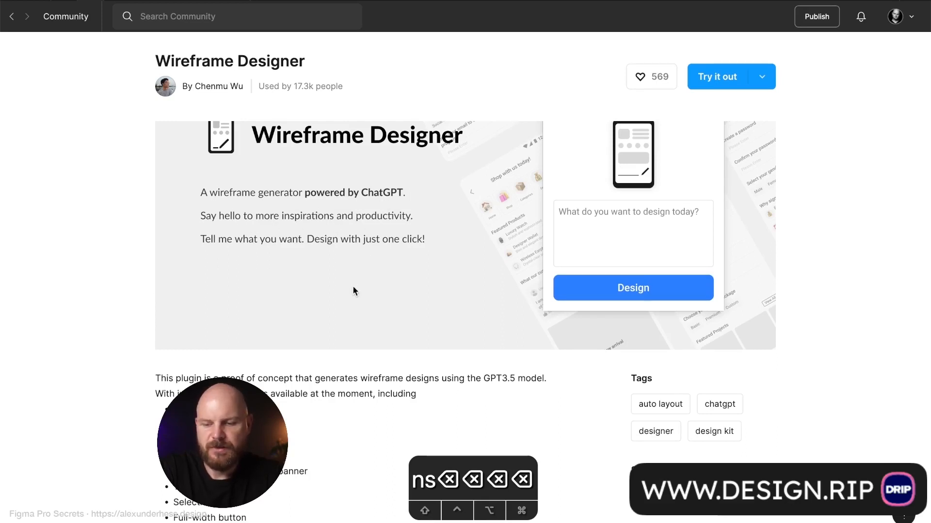
Examine the Wireframe Designer page's description, supported UI components, related plugins and version history
scroll(353, 286, down, 1)
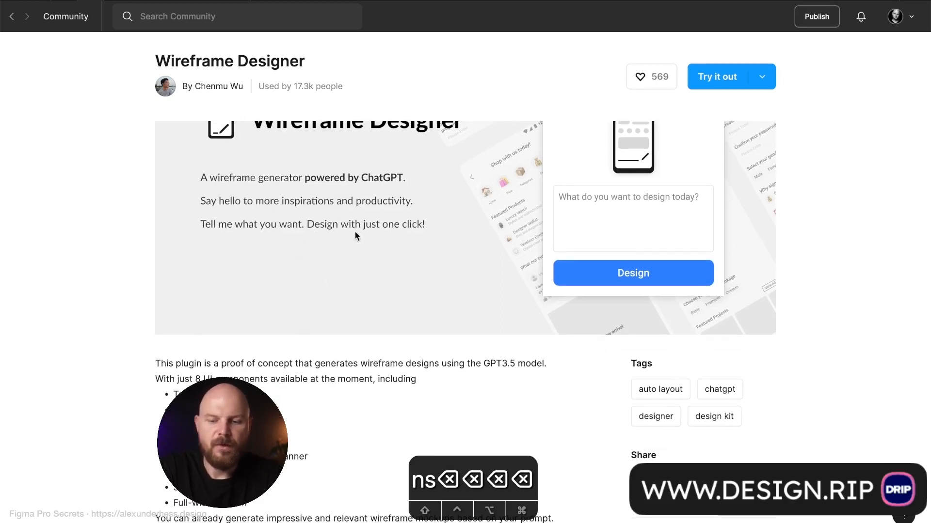
scroll(404, 232, down, 5)
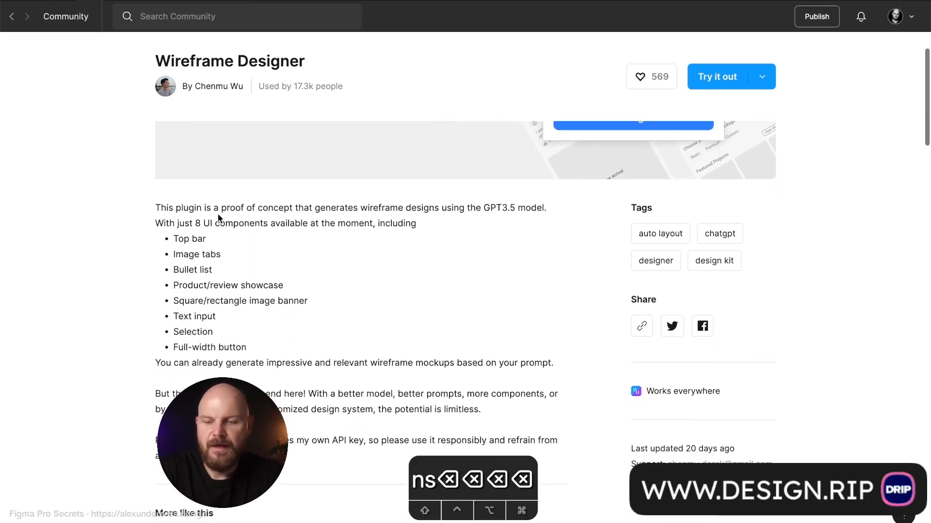
scroll(325, 224, down, 1)
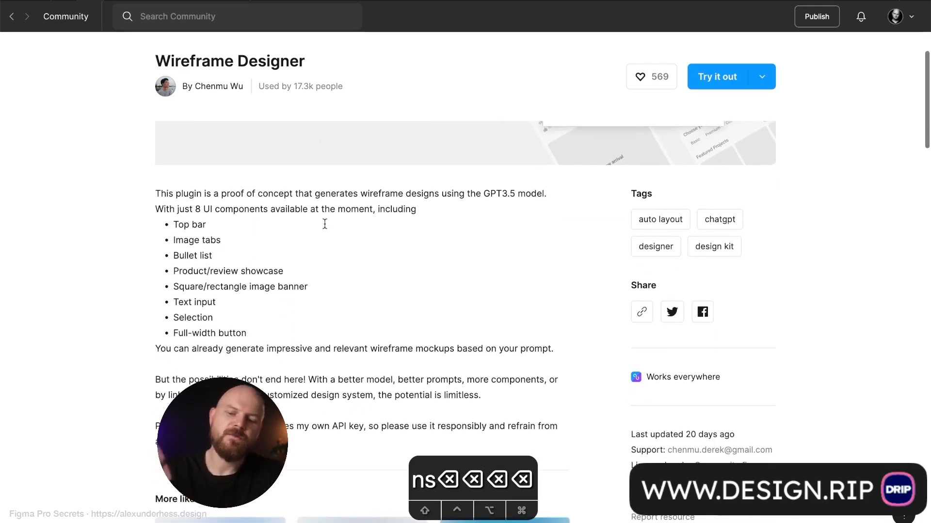
scroll(324, 224, down, 10)
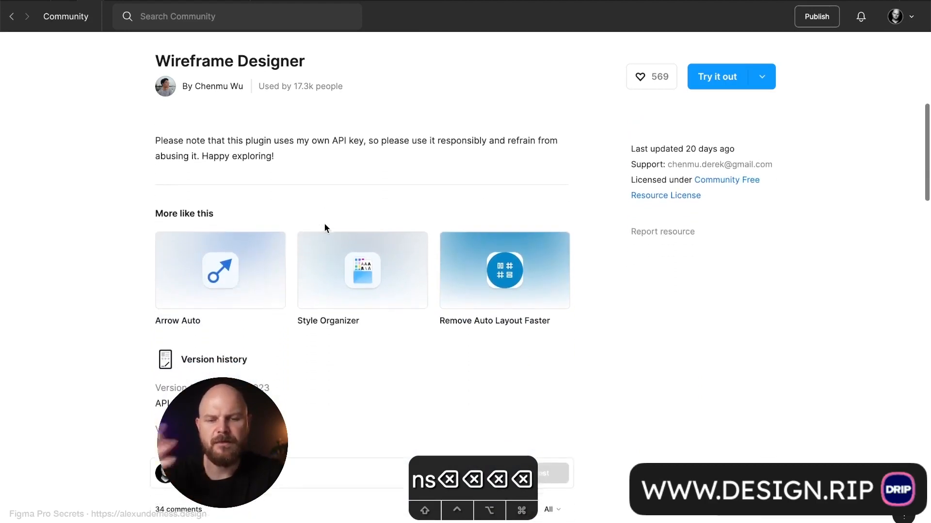
scroll(324, 224, down, 3)
scroll(325, 224, up, 1)
scroll(325, 223, down, 2)
scroll(325, 223, up, 20)
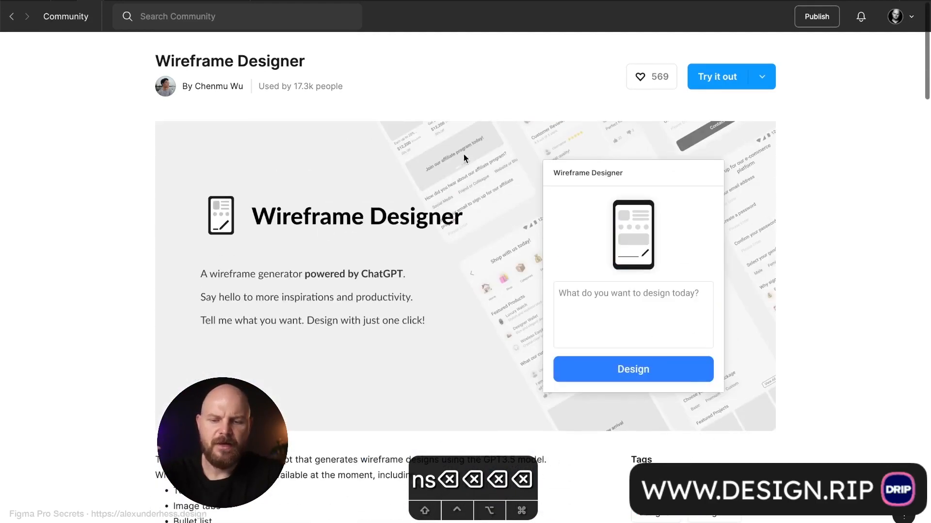
Try out the Wireframe Designer plugin in a new design file and run it
click(720, 79)
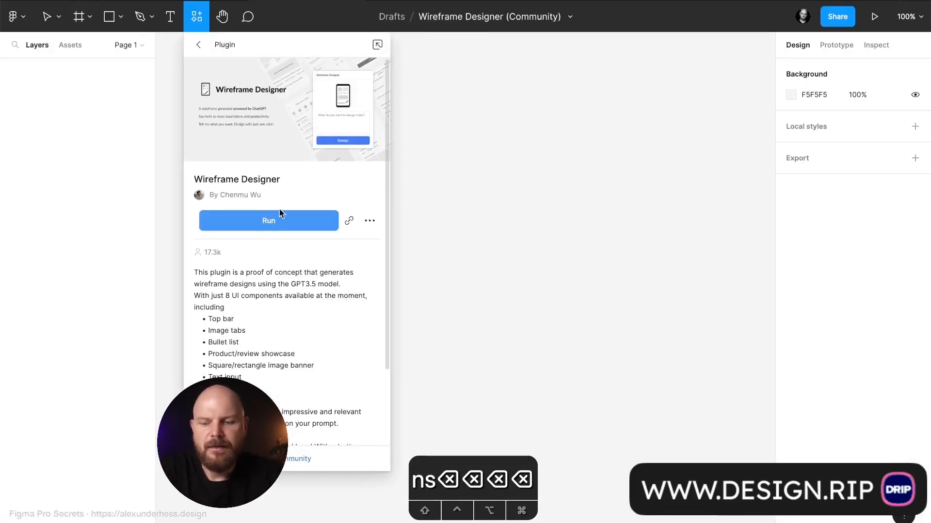
click(283, 220)
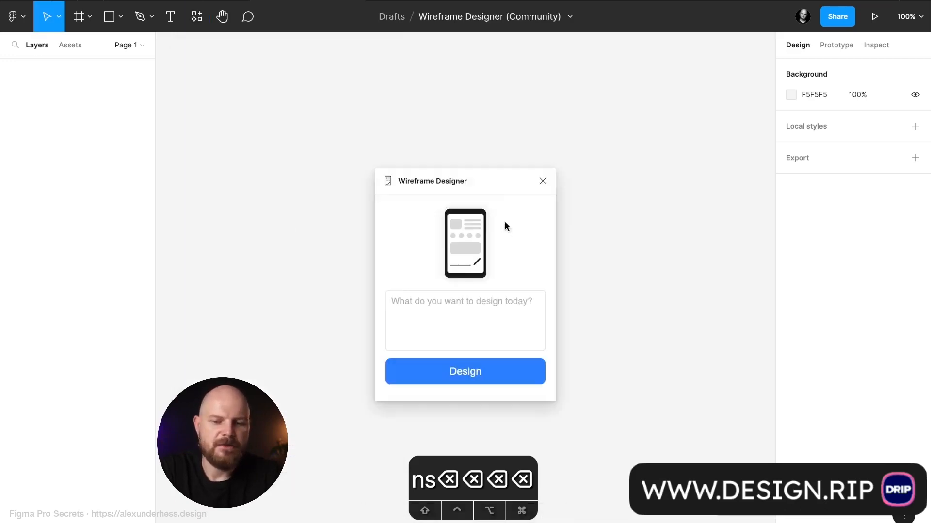
Generate a wireframe from the prompt "landing page for my company that is providing ux design services" and close the plugin
click(462, 306)
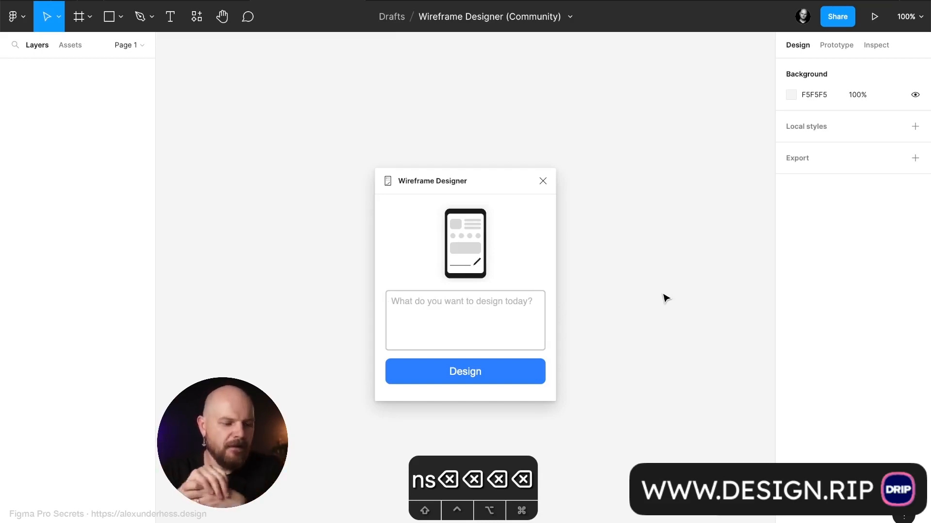
text(ladning p)
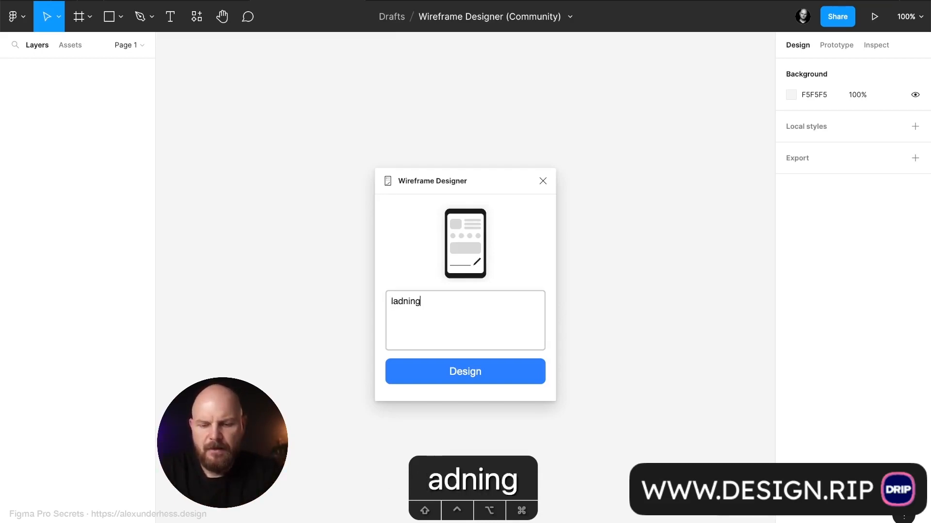
key(BackSpace)
key(BackSpace)
key(BackSpace)
key(BackSpace)
key(BackSpace)
key(BackSpace)
key(BackSpace)
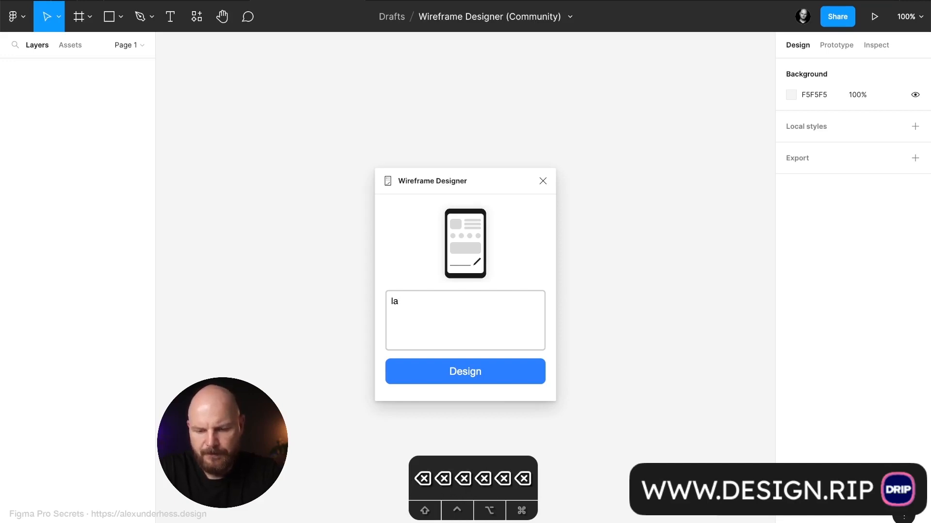
text(nding page )
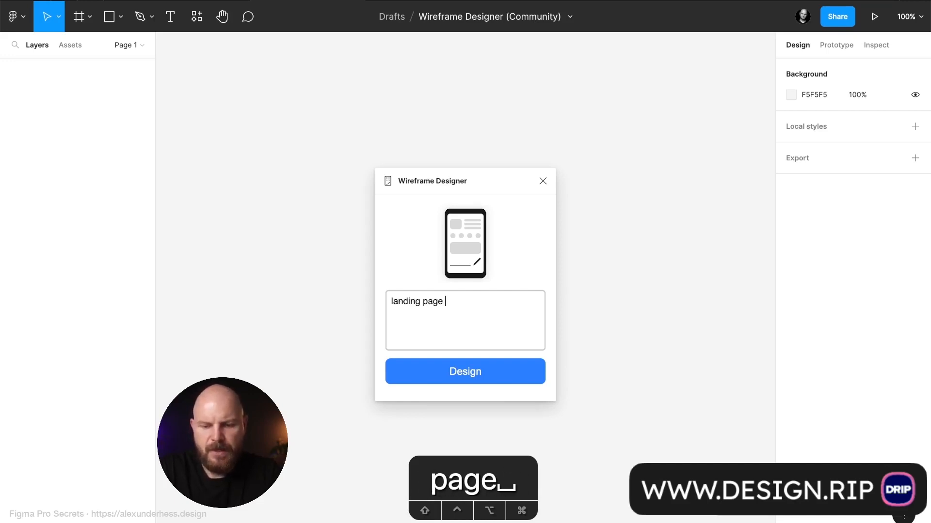
text(for my co)
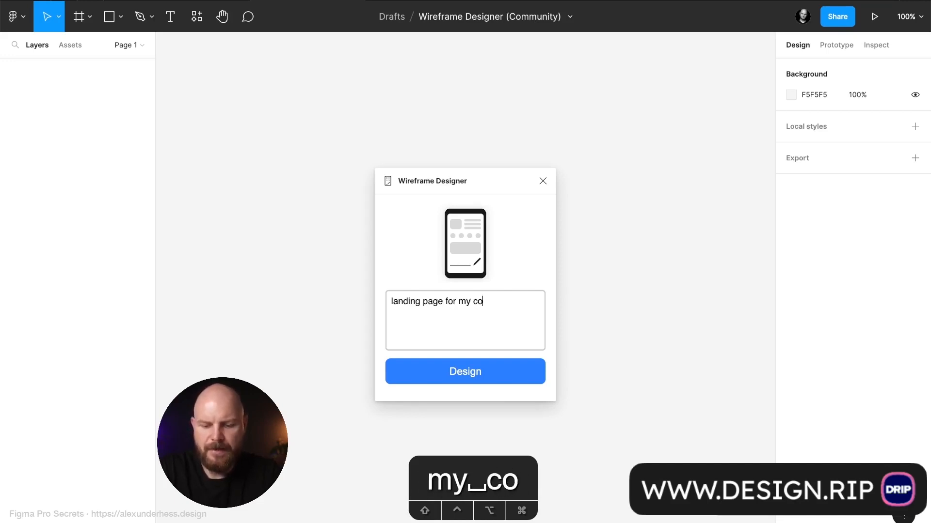
text(mpany that)
key(BackSpace)
text(t )
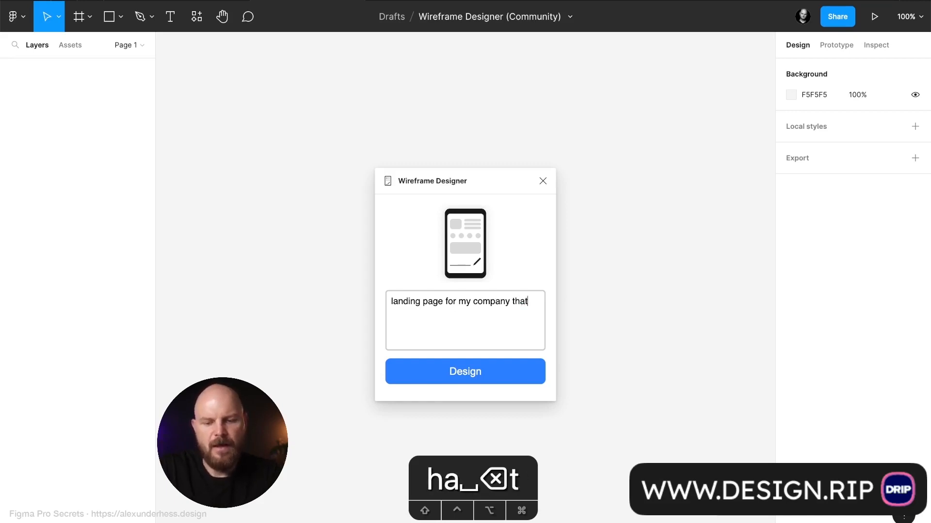
text(is providing)
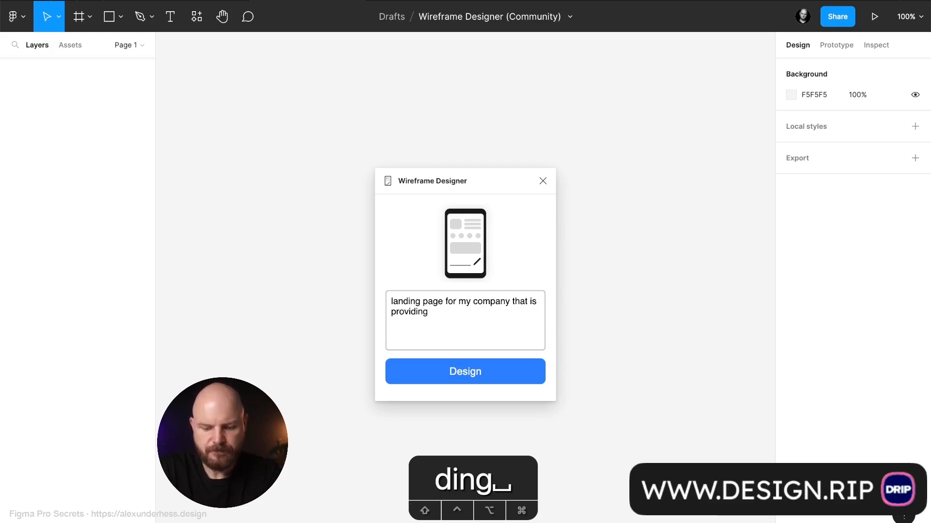
text( des)
key(BackSpace)
key(BackSpace)
key(BackSpace)
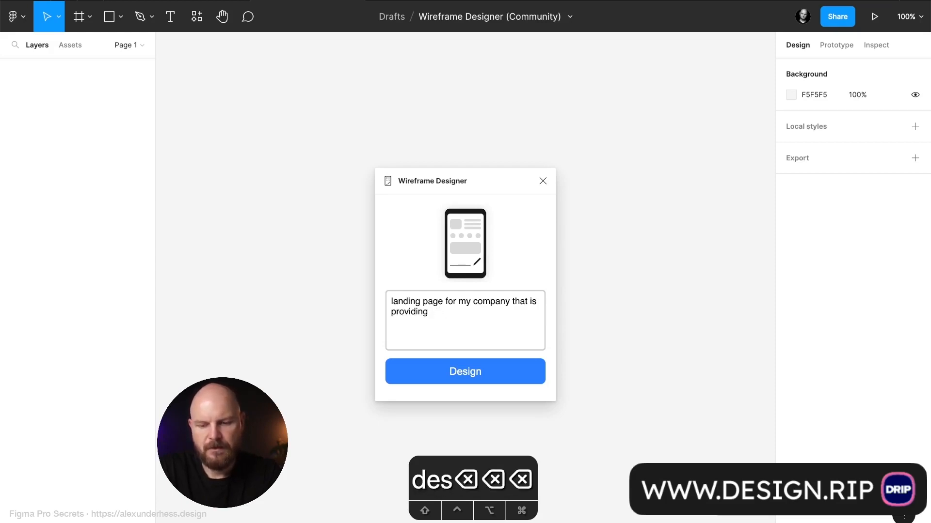
text(ux design services)
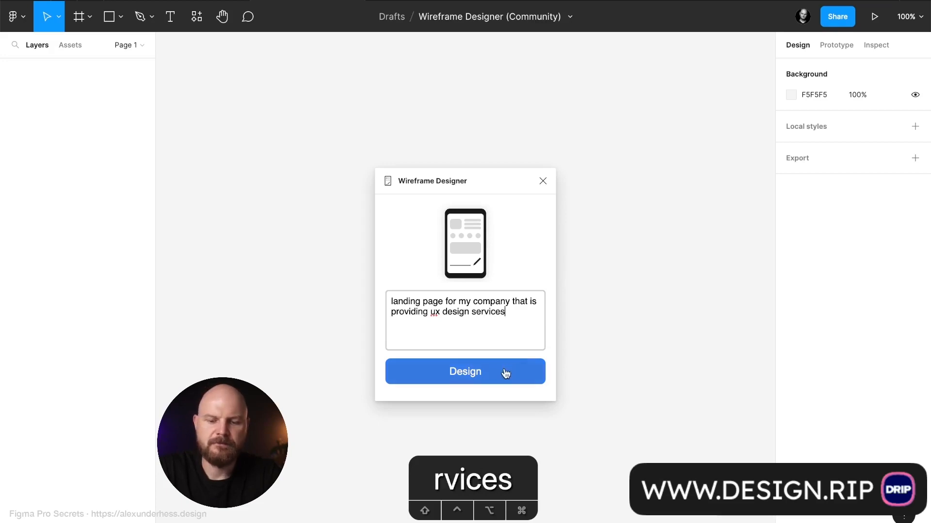
click(483, 378)
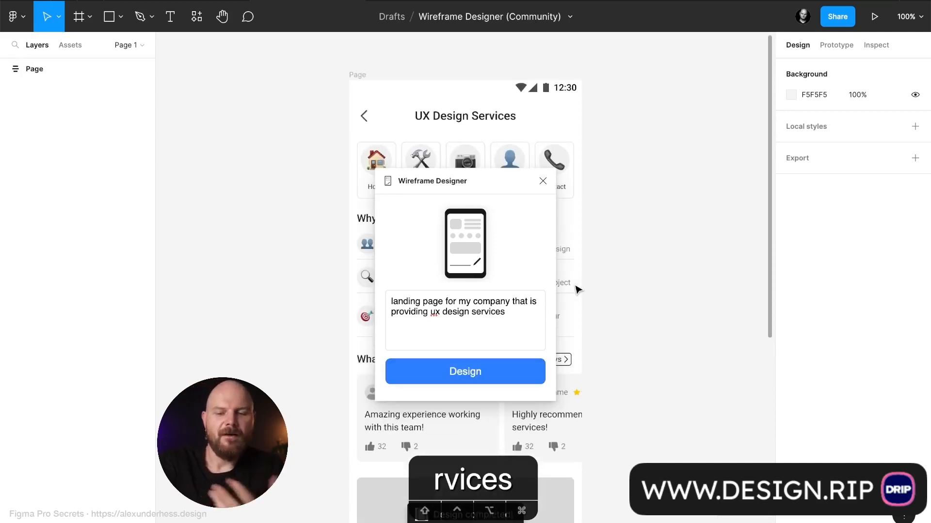
click(542, 182)
Examine the sections of the generated UX Design Services page, from its header down to the final button
scroll(474, 146, down, 5)
scroll(513, 212, up, 5)
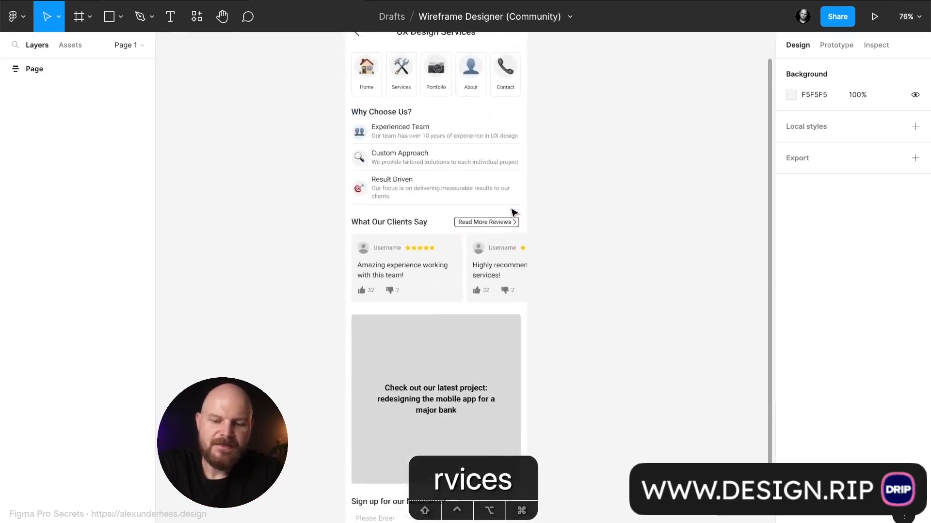
scroll(513, 212, up, 5)
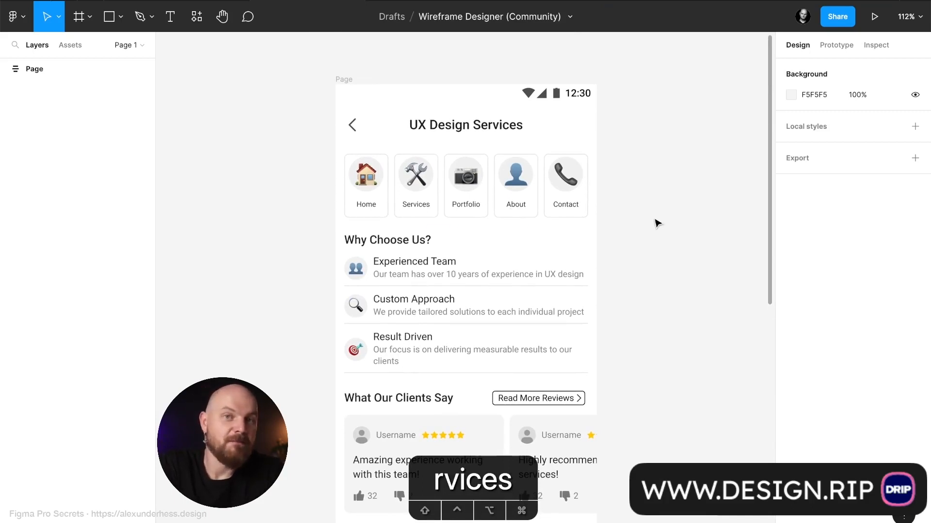
scroll(657, 223, right, 2)
scroll(656, 223, down, 1)
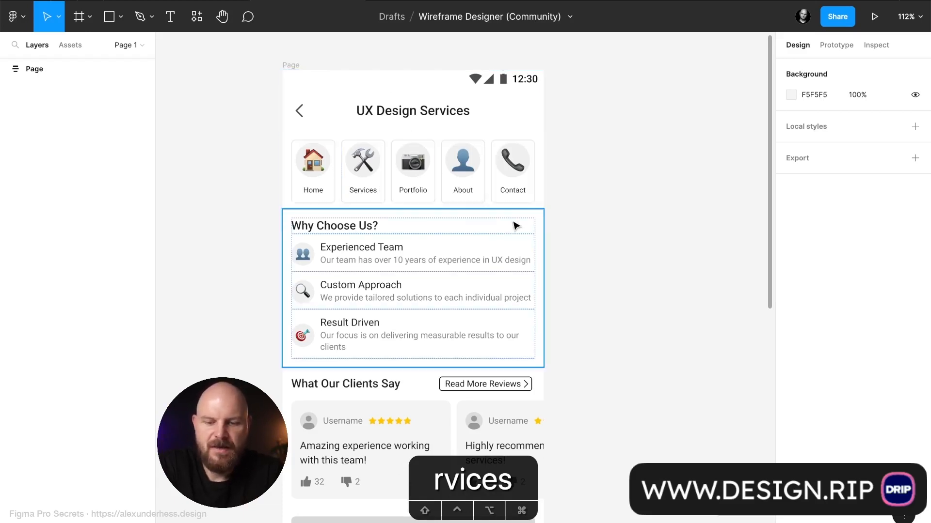
scroll(516, 223, down, 2)
scroll(400, 247, down, 10)
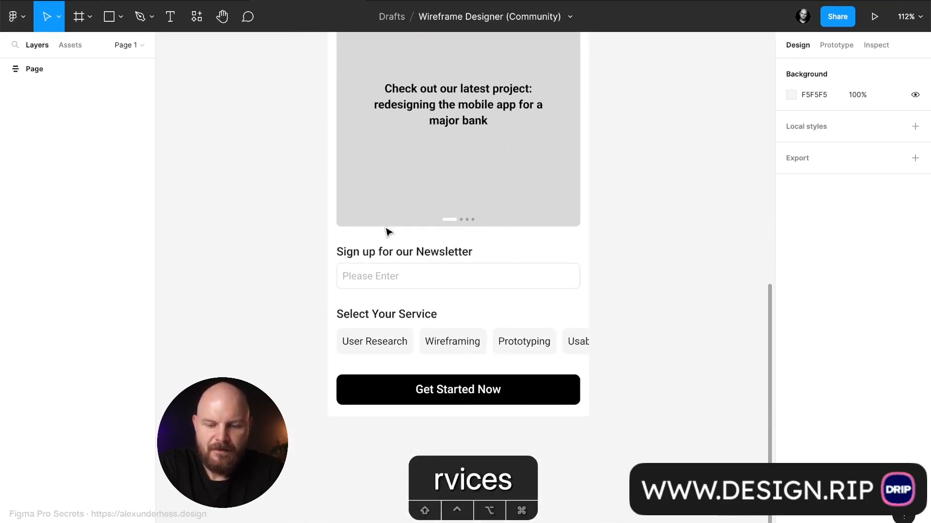
scroll(400, 349, down, 2)
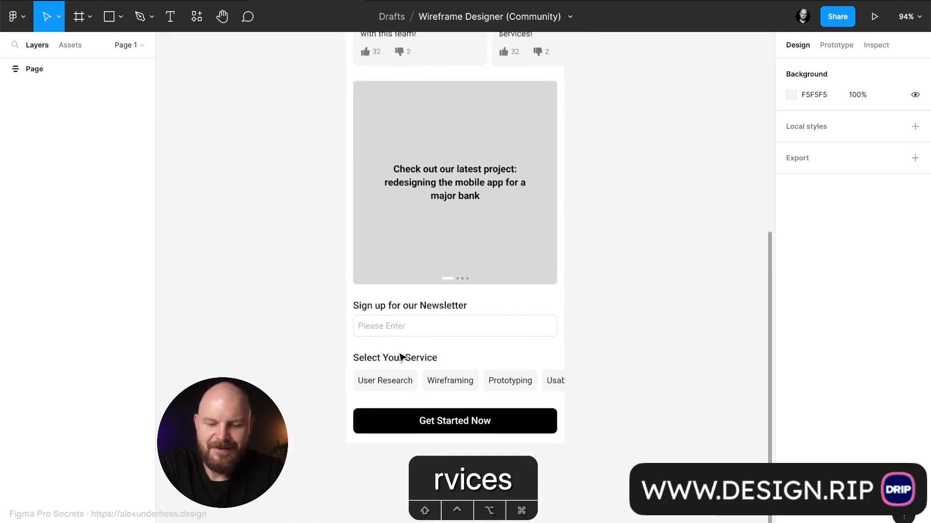
scroll(401, 358, down, 3)
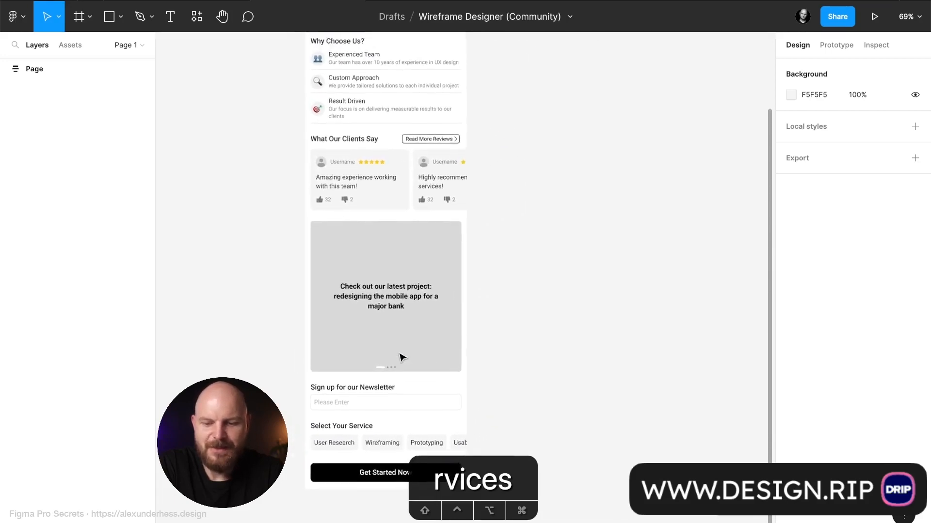
scroll(400, 357, up, 3)
scroll(401, 358, down, 1)
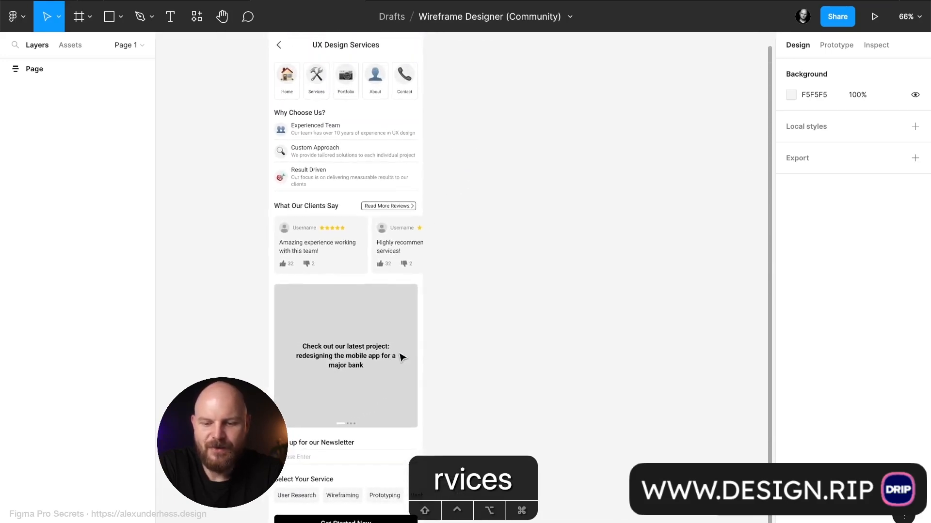
scroll(400, 357, left, 3)
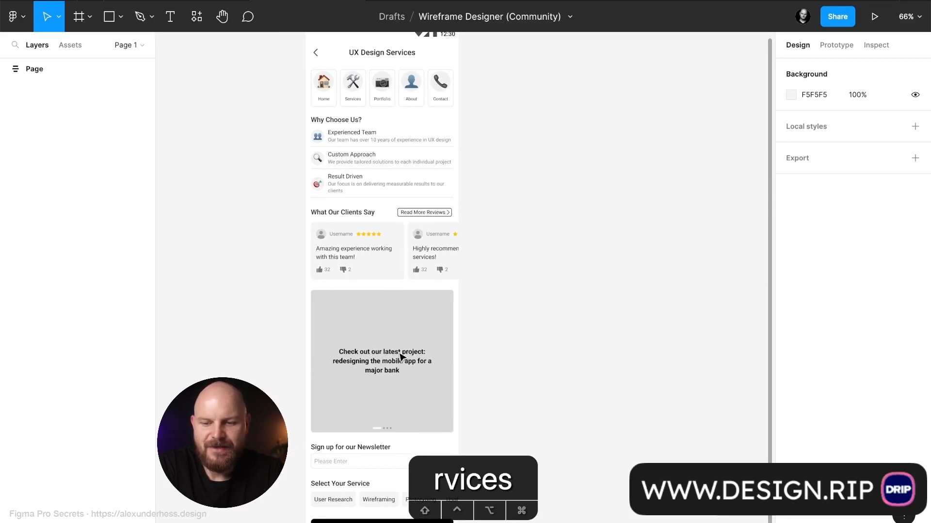
scroll(407, 190, up, 2)
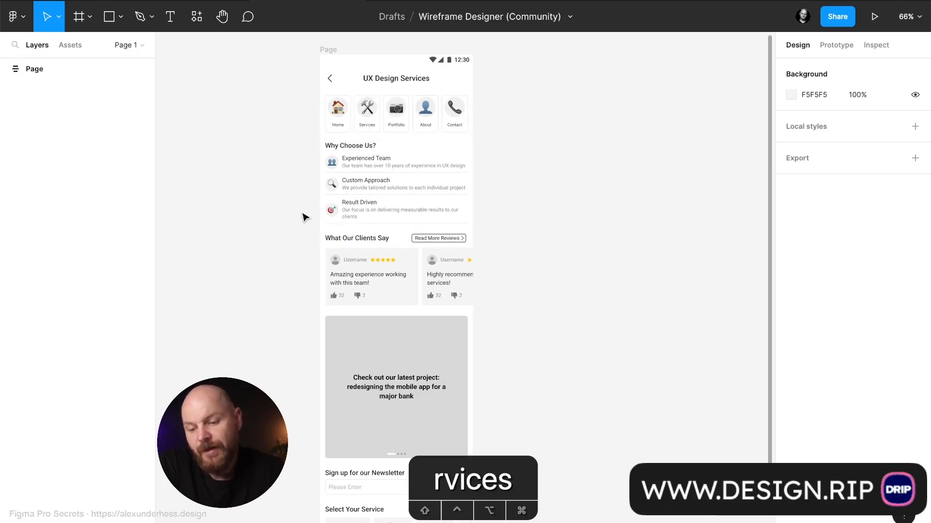
scroll(304, 219, down, 3)
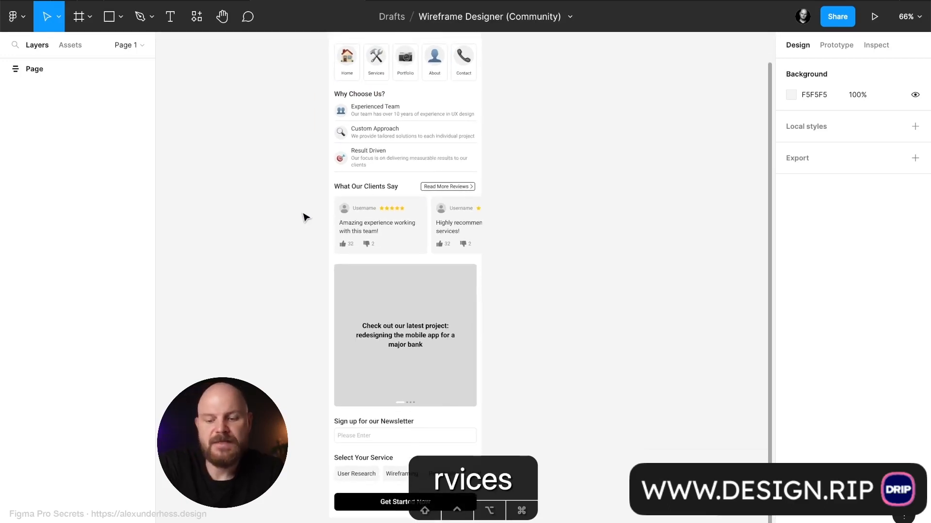
scroll(343, 305, down, 4)
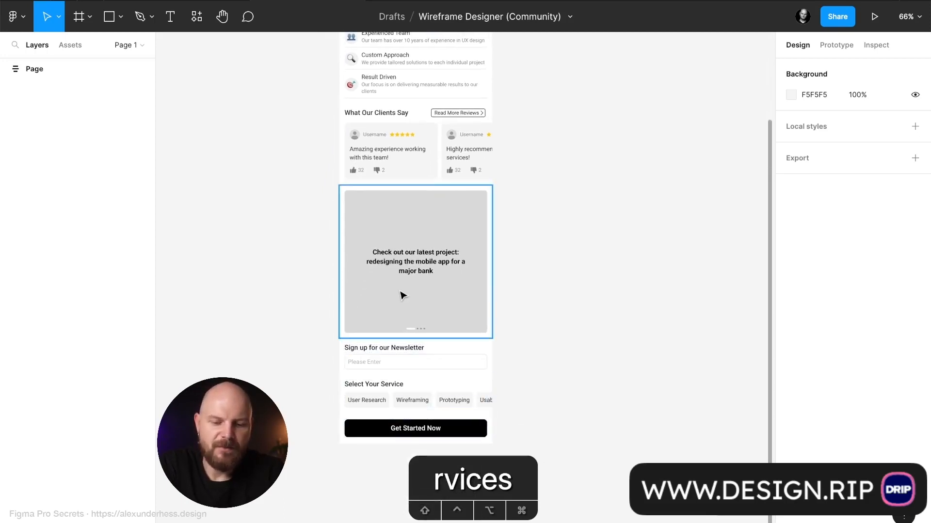
Inspect the layers and auto layout settings of the Get Started Now button and the Select Your Service chip group
ctrl+scroll(400, 293, up, 2)
scroll(417, 252, down, 5)
ctrl+scroll(437, 211, up, 5)
scroll(451, 291, up, 2)
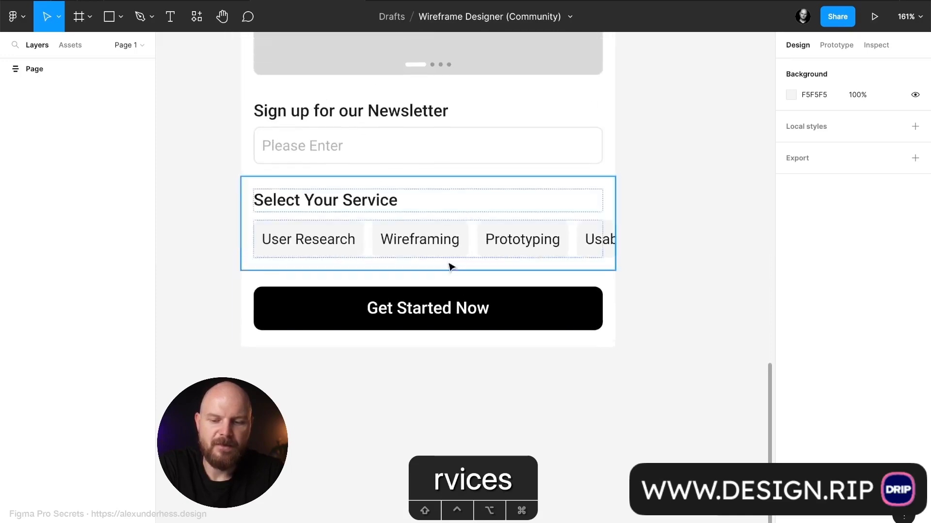
click(453, 295)
double_click(480, 315)
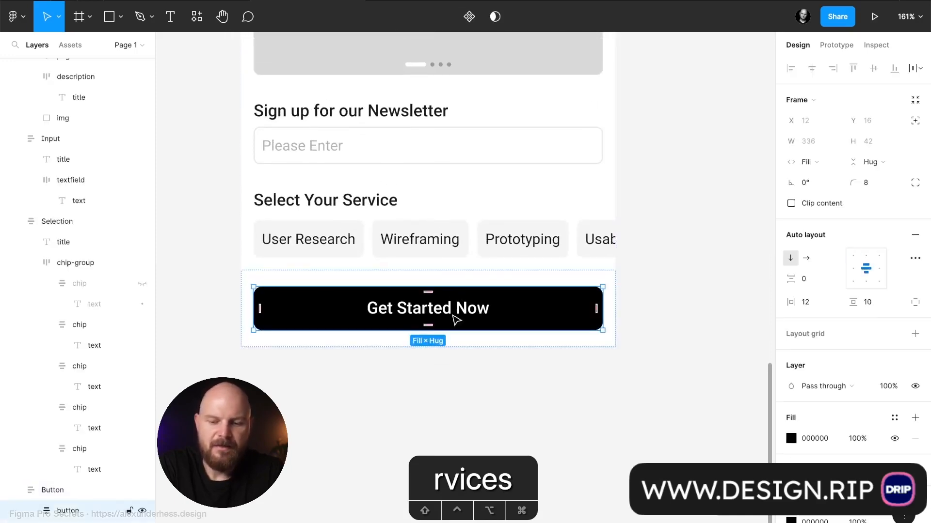
scroll(466, 340, up, 3)
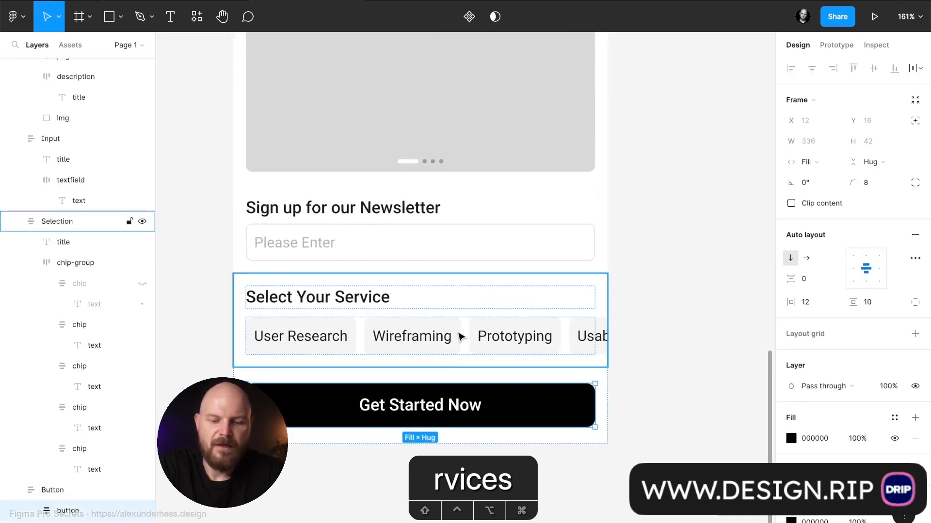
click(461, 335)
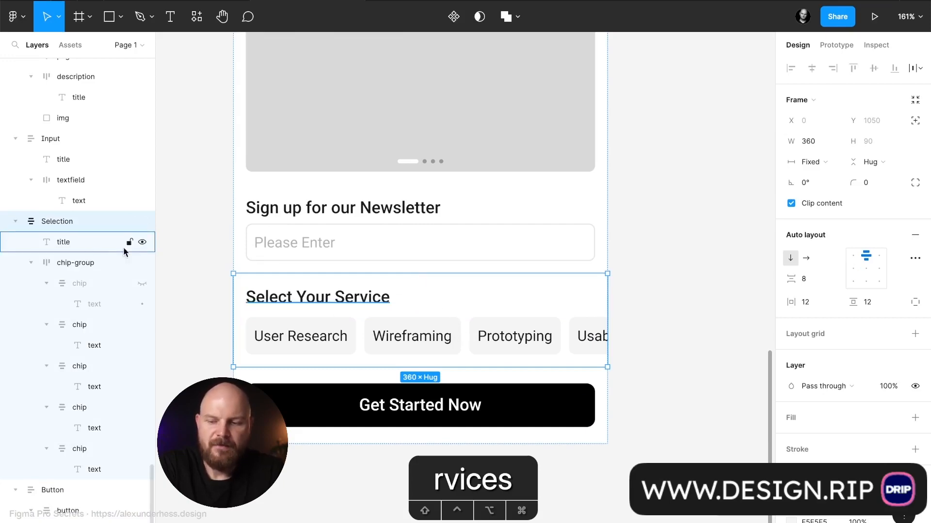
click(292, 316)
click(417, 310)
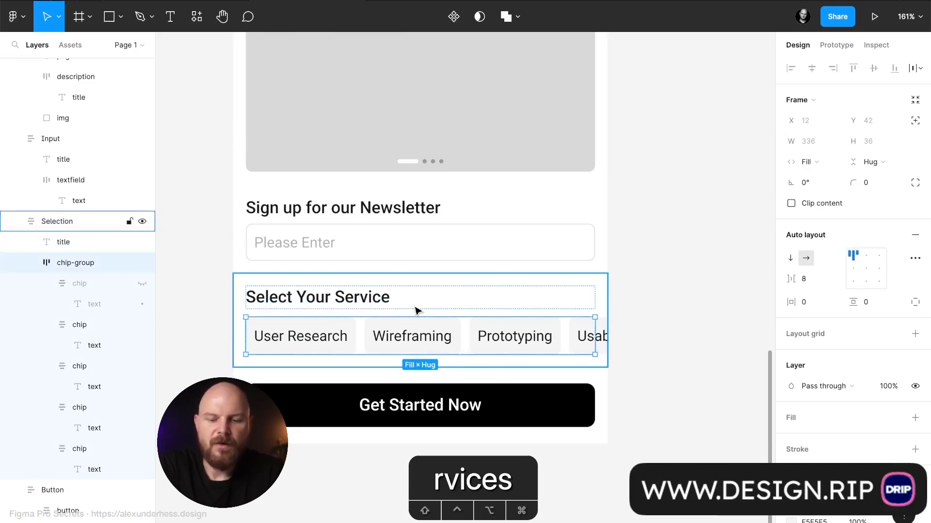
Delete the generated wireframe page frame from the canvas
scroll(417, 310, up, 10)
scroll(418, 310, down, 10)
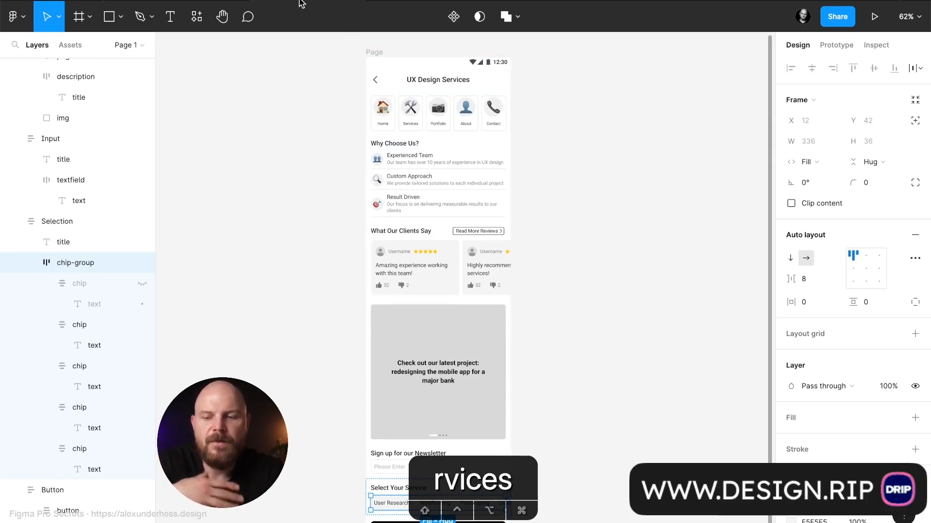
click(374, 52)
key(BackSpace)
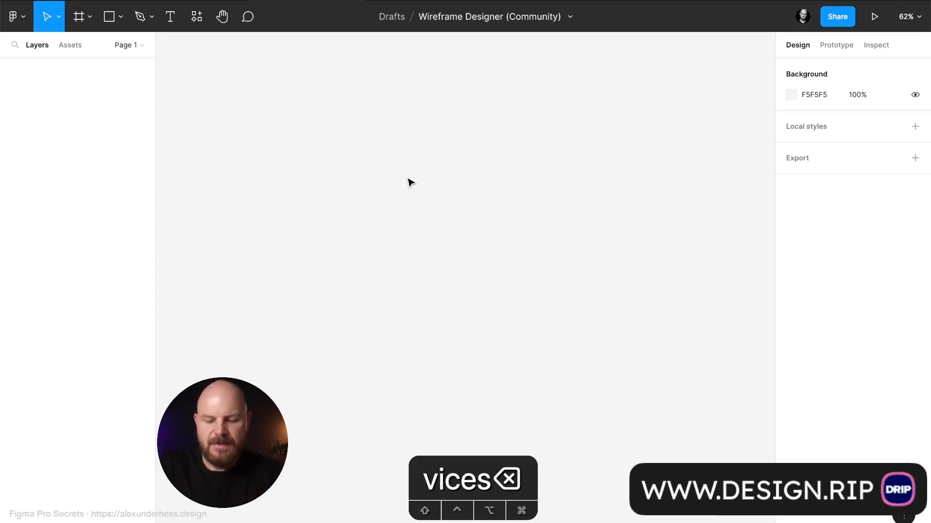
Find Wireframe Designer with a quick actions search for "wirefr", launch it, and close its window
key(super+p)
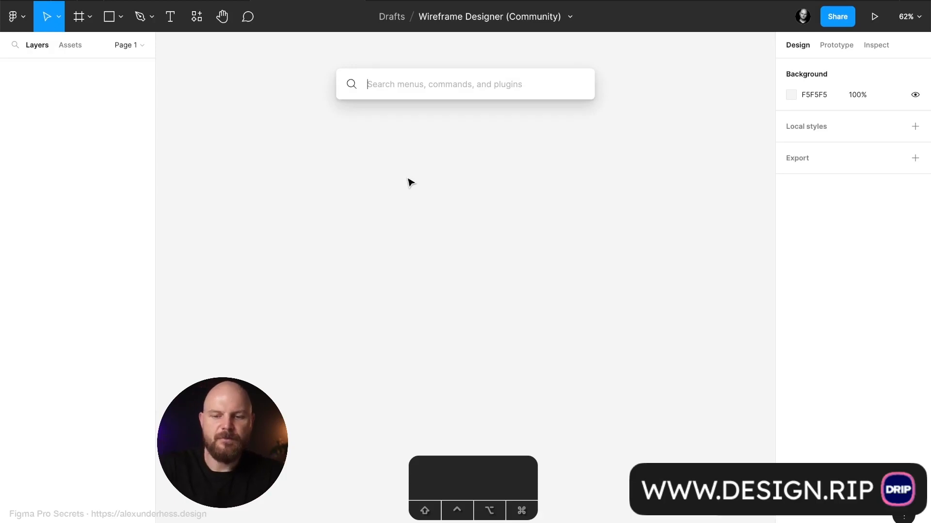
text(wire)
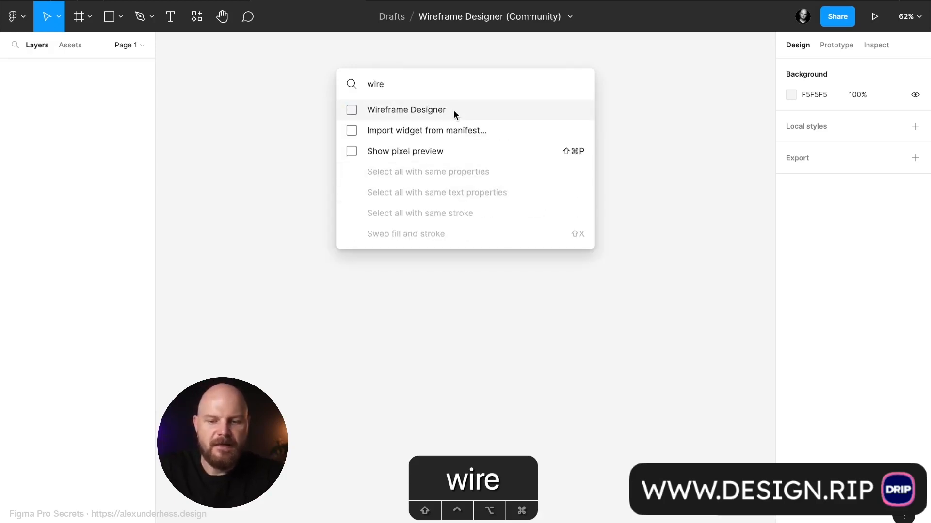
text(fr)
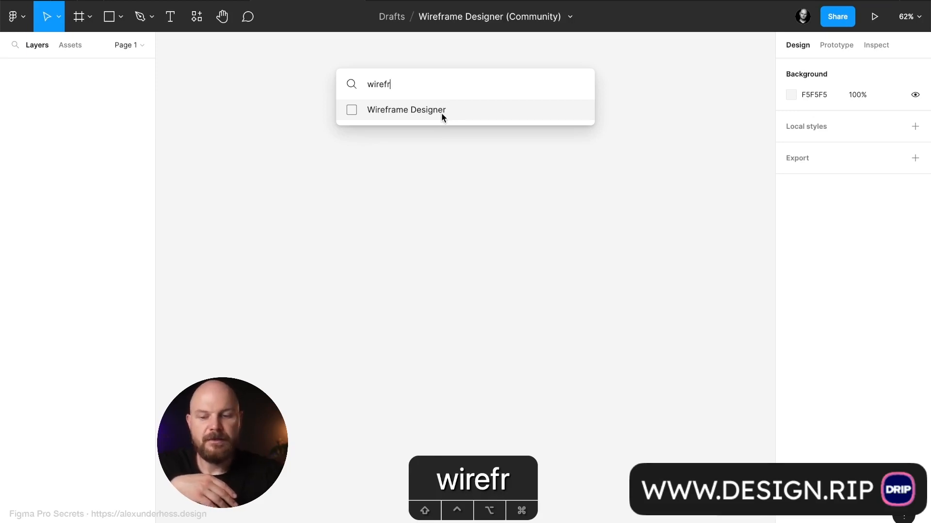
click(441, 110)
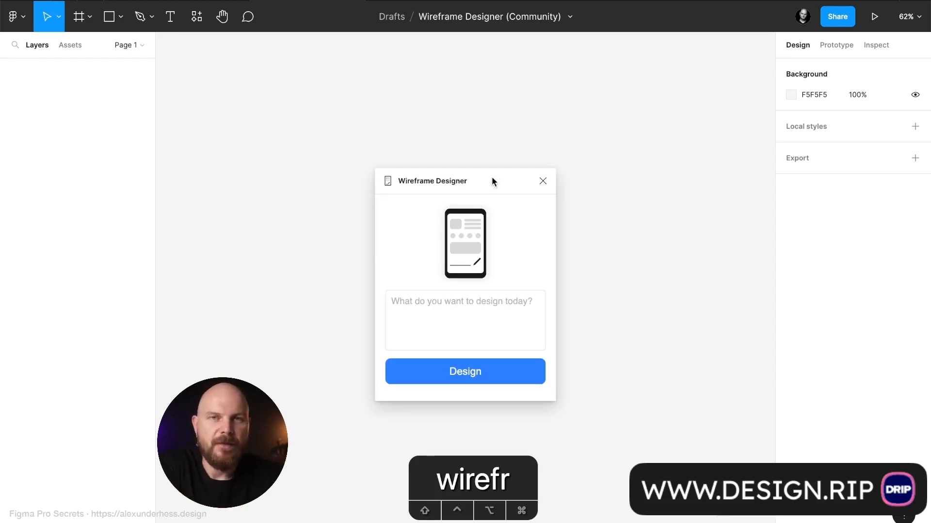
click(542, 181)
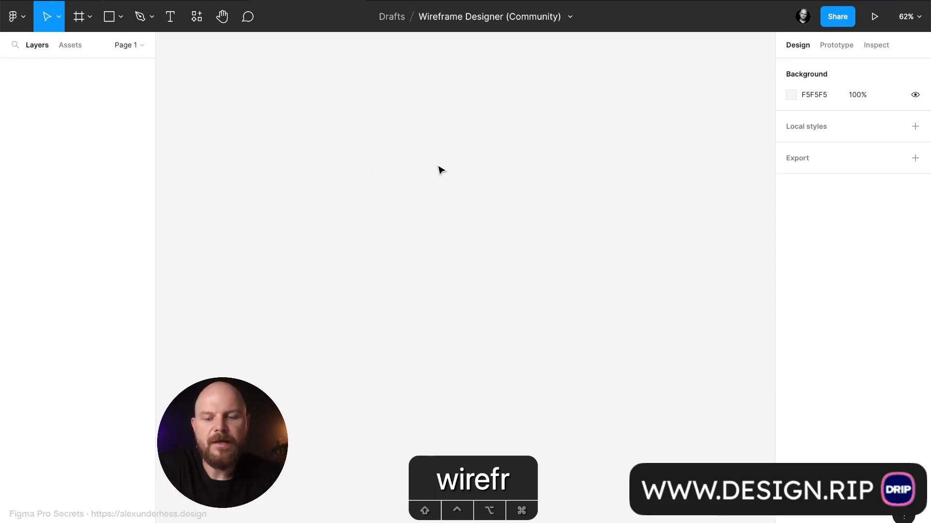
Launch Wireframe Designer from the canvas's list of recent plugins and close its window
right_click(414, 144)
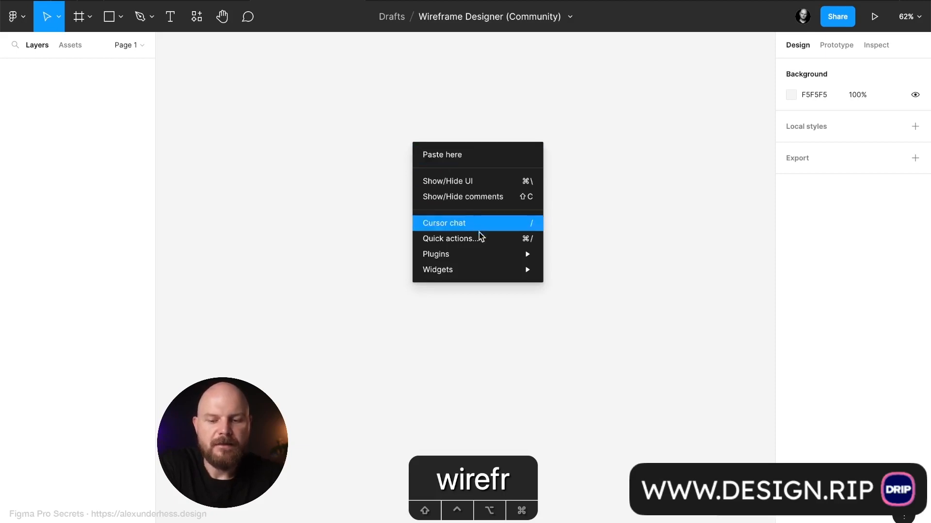
mouse_move(488, 256)
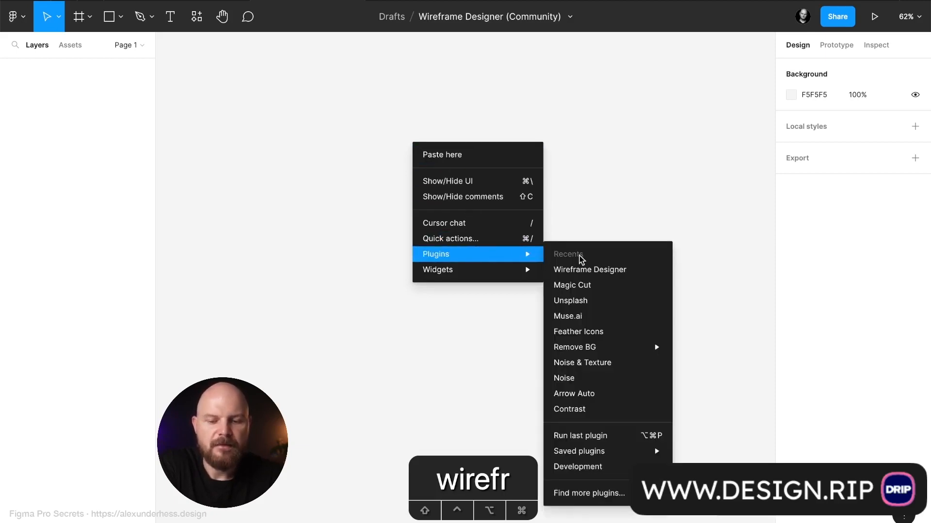
click(597, 275)
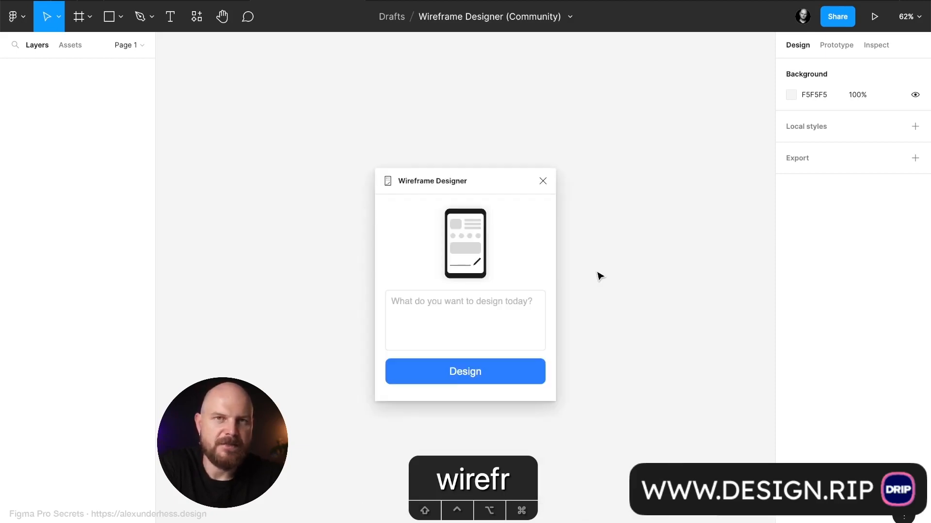
click(544, 185)
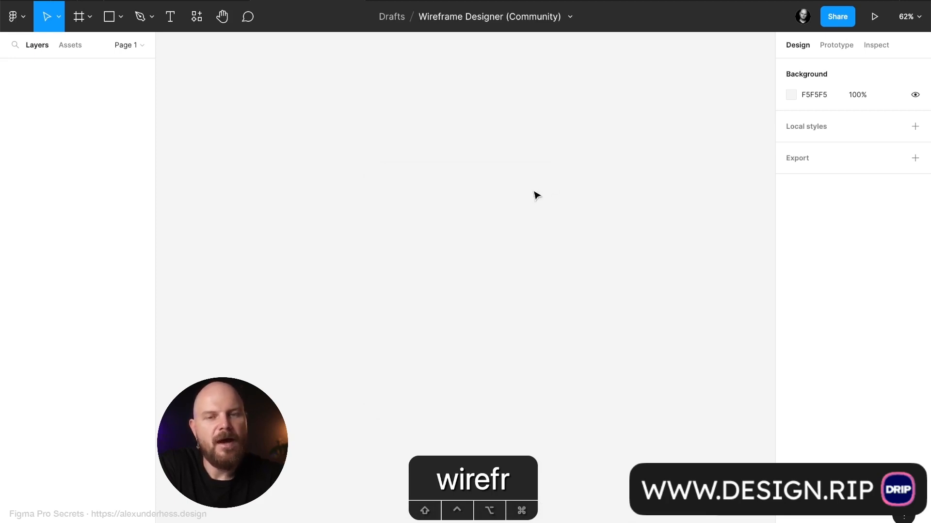
Look through the list of saved plugins available from the canvas and dismiss it
right_click(442, 176)
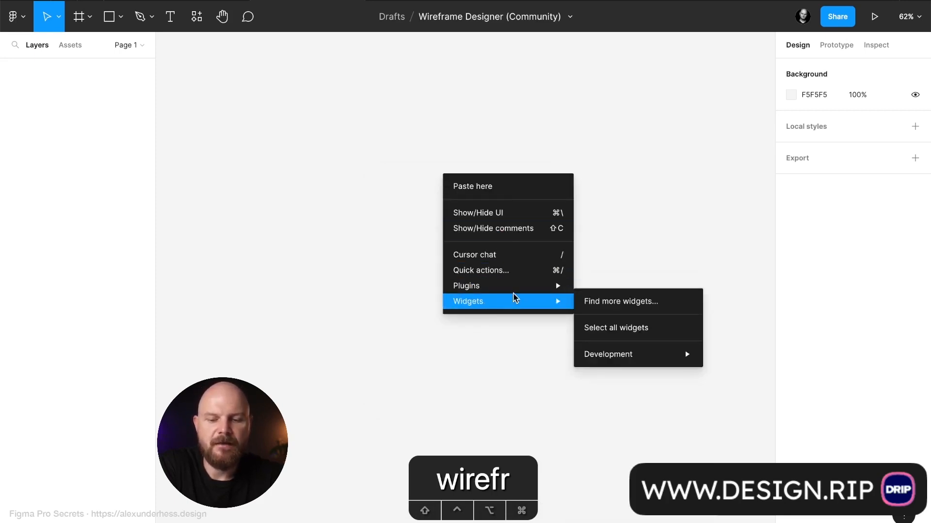
mouse_move(556, 286)
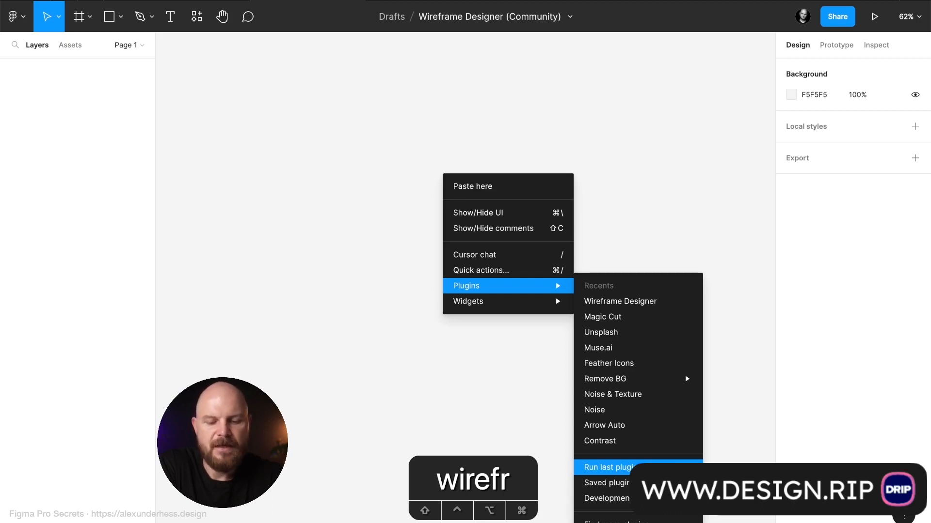
mouse_move(605, 483)
scroll(798, 440, down, 4)
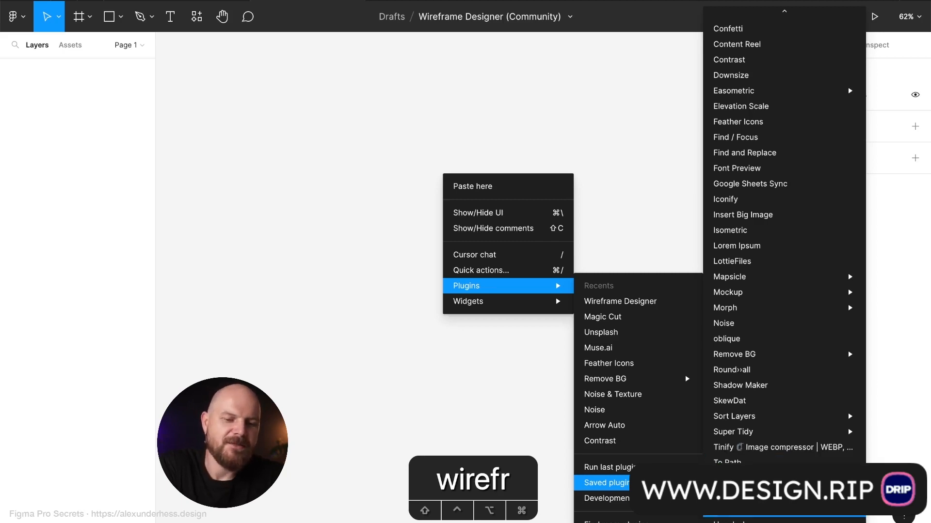
click(599, 156)
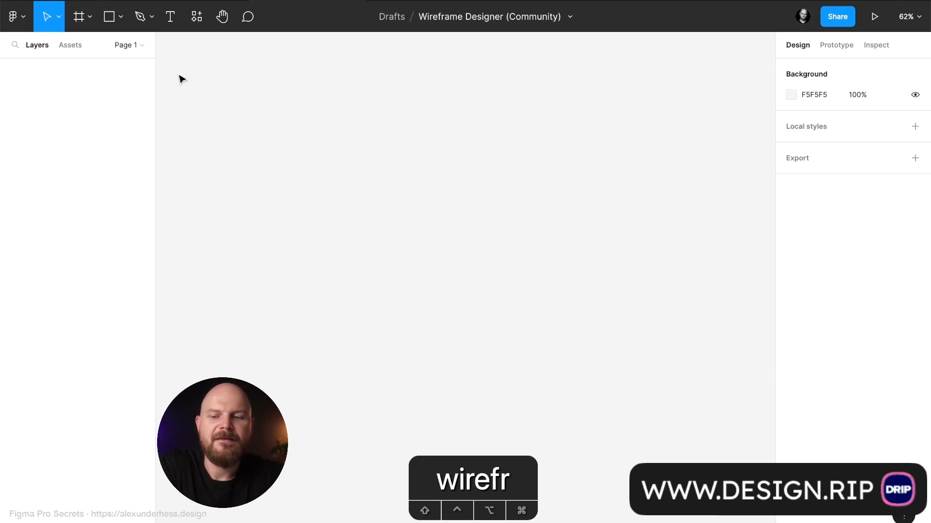
Search the plugin browser for "wire", run Wireframe Designer from the recents, and close its window
click(195, 23)
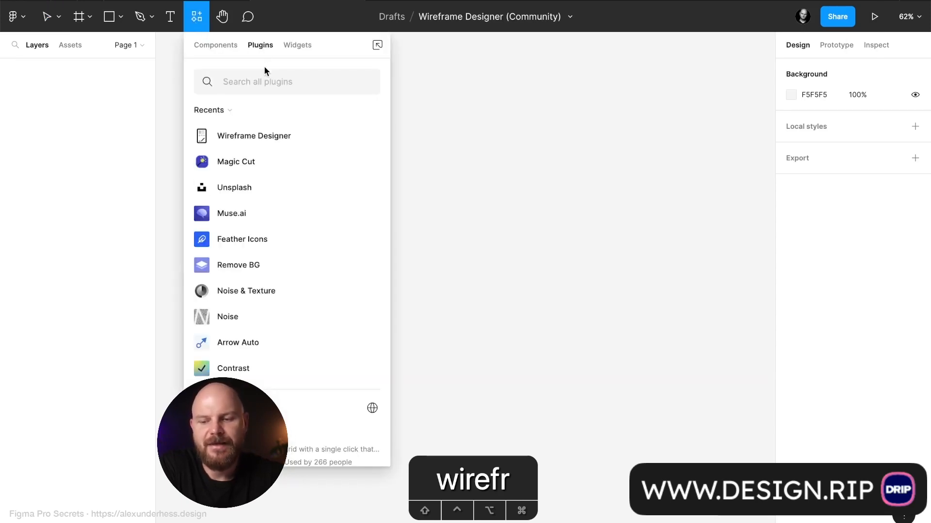
text(wire)
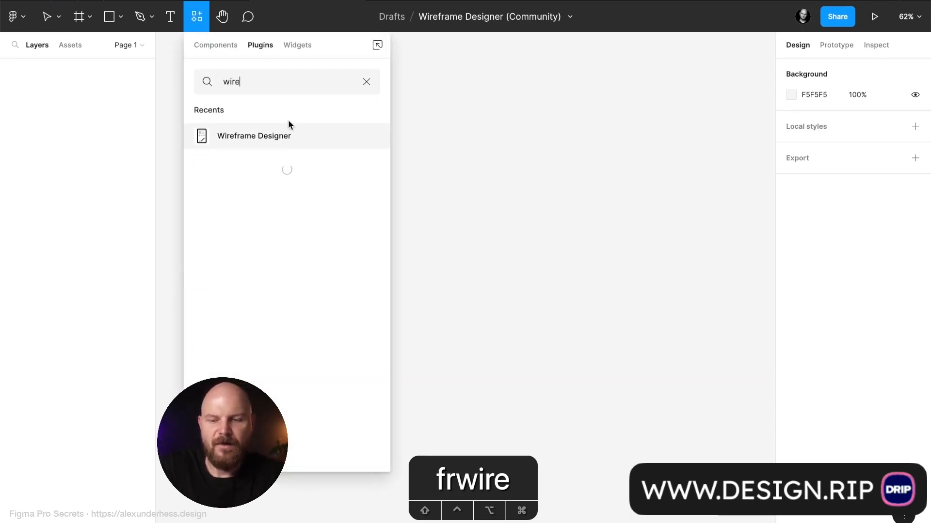
click(365, 136)
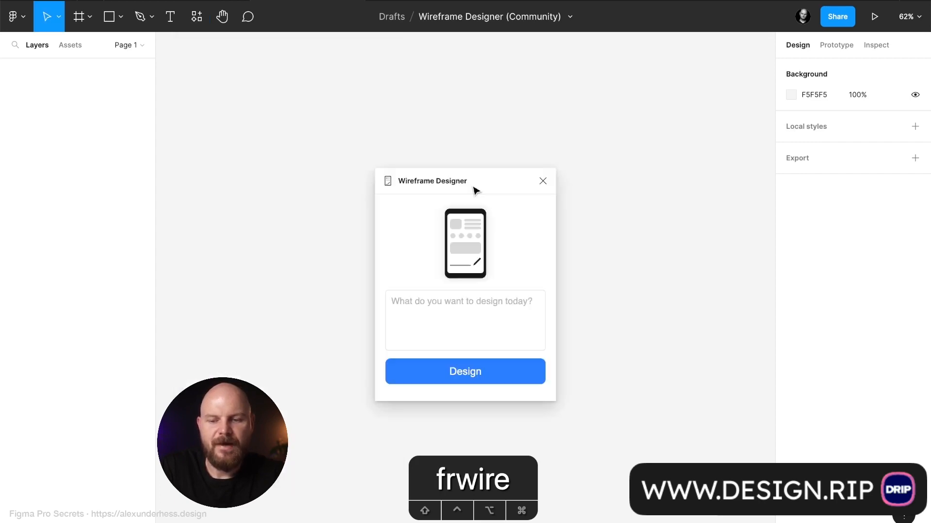
click(543, 182)
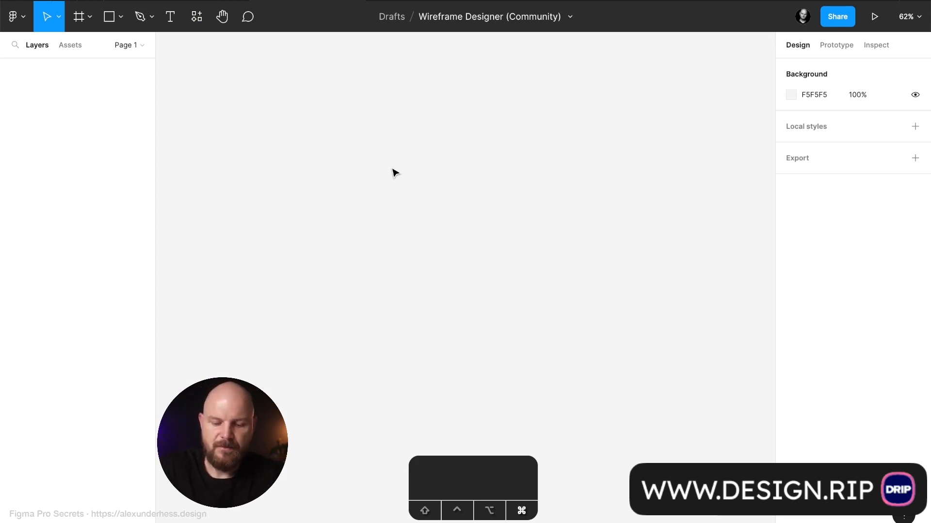
Search the quick actions for "wire"
key(super+slash)
text(wire)
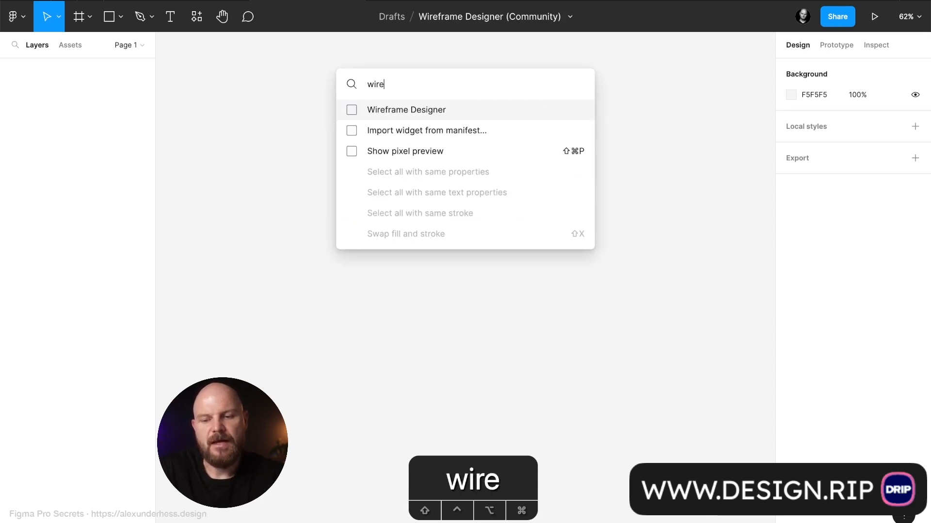
Switch to the FPS M1: Figma Fundamentals file and run the Unsplash plugin, found by searching all plugins for "unspla"
click(388, 62)
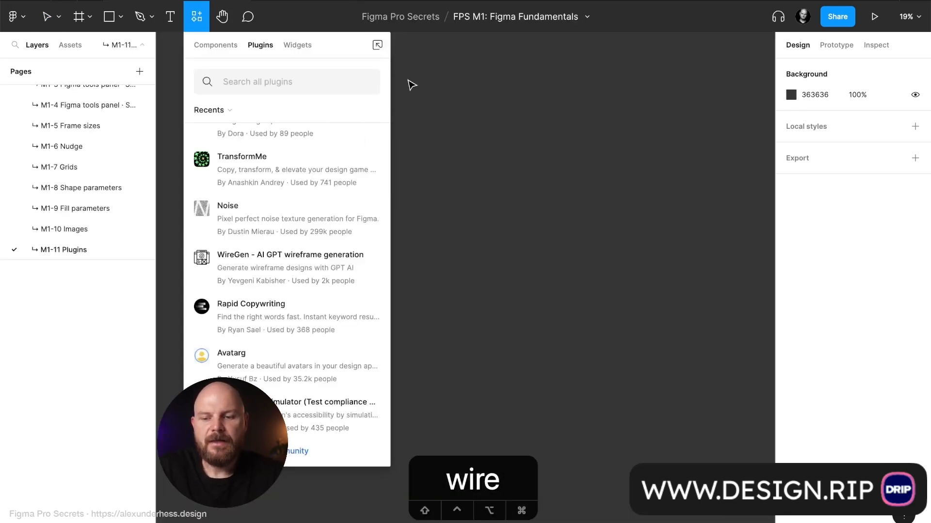
click(409, 83)
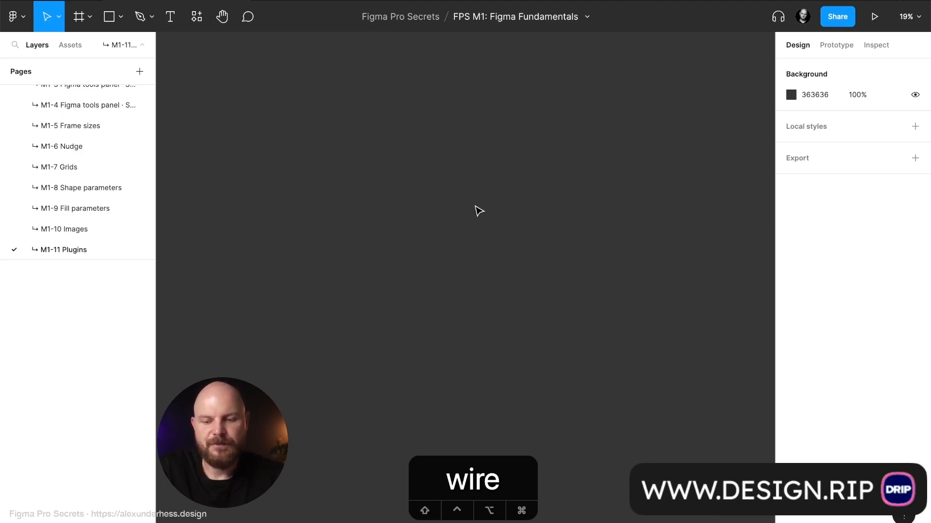
click(198, 24)
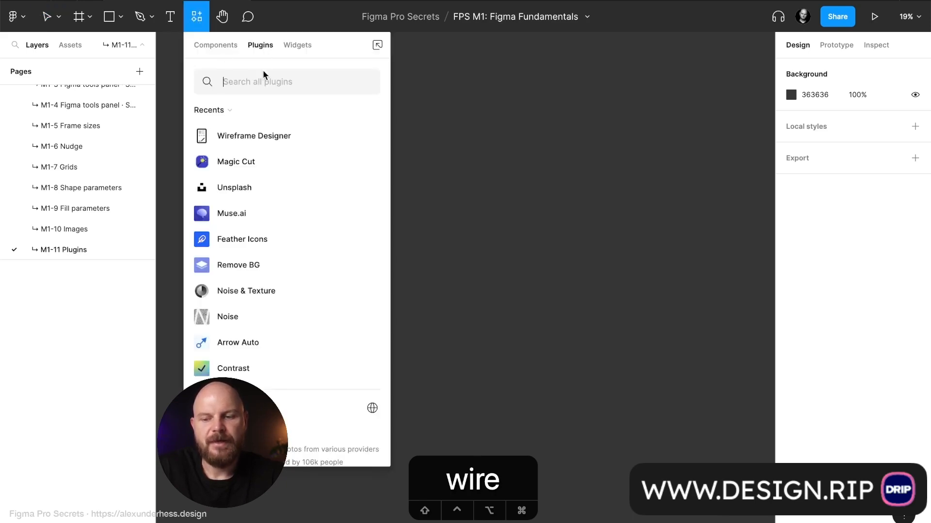
text(us)
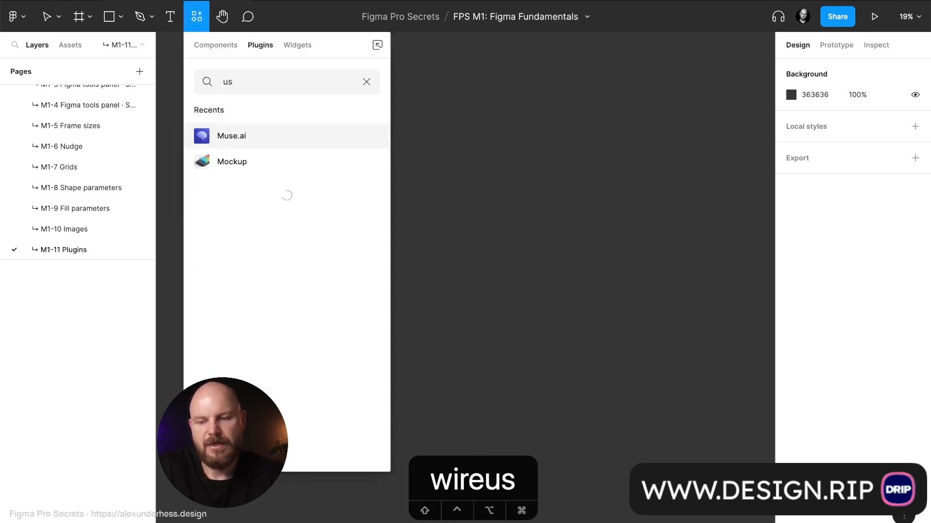
key(BackSpace)
text(nspla)
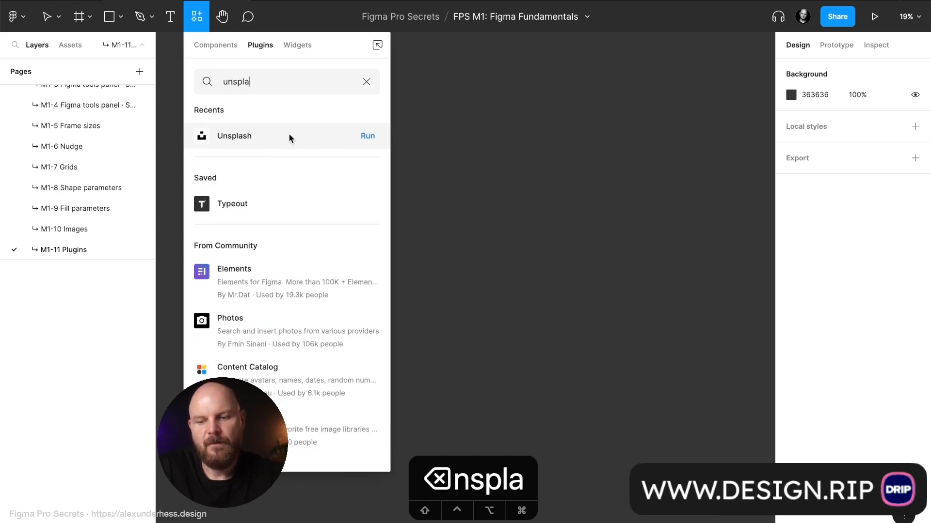
click(368, 138)
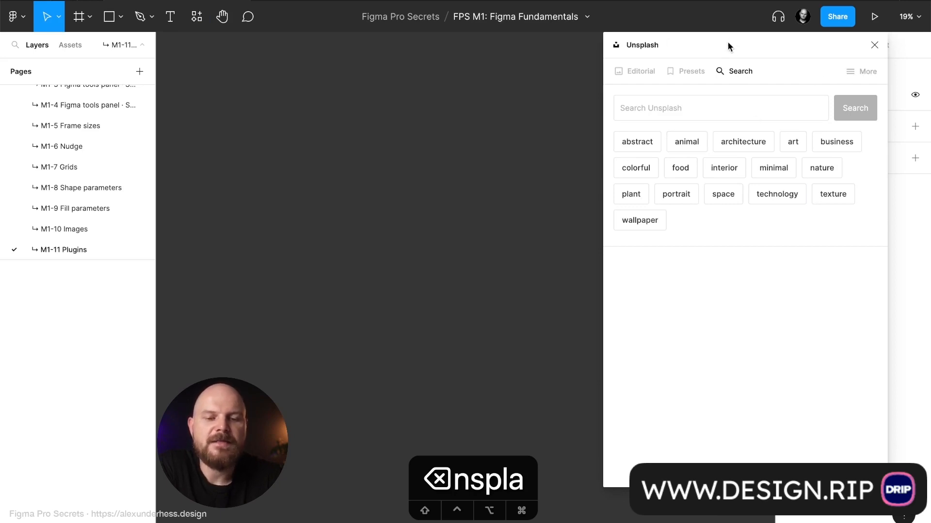
drag(728, 43, 716, 59)
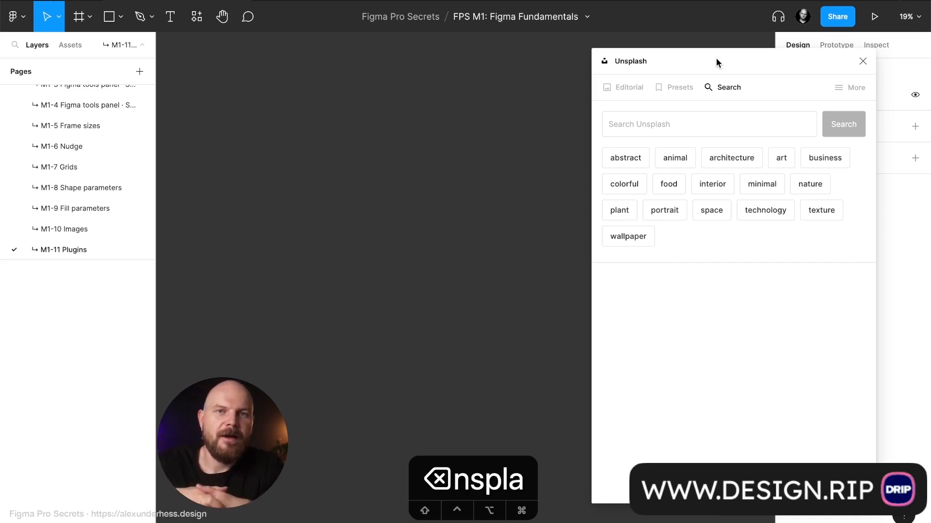
Browse Unsplash's Editorial photos and its Presets categories
click(644, 87)
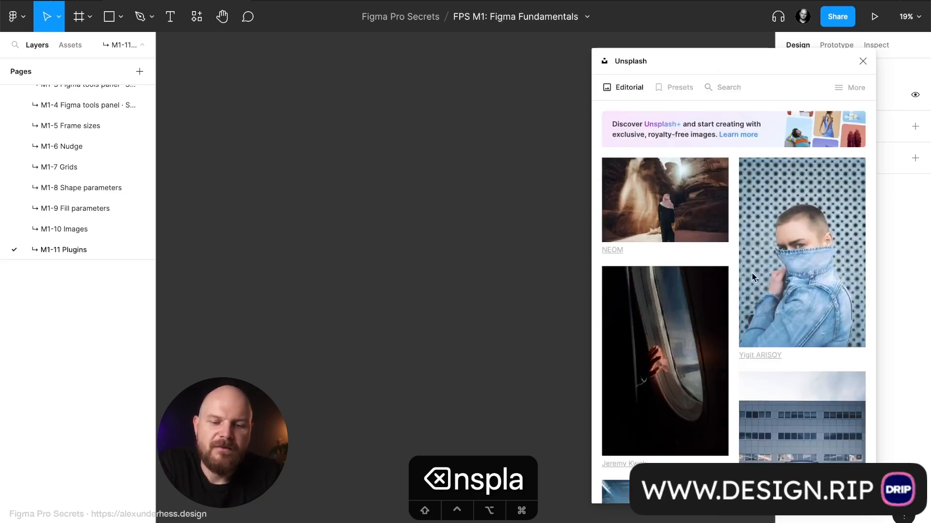
scroll(715, 214, down, 15)
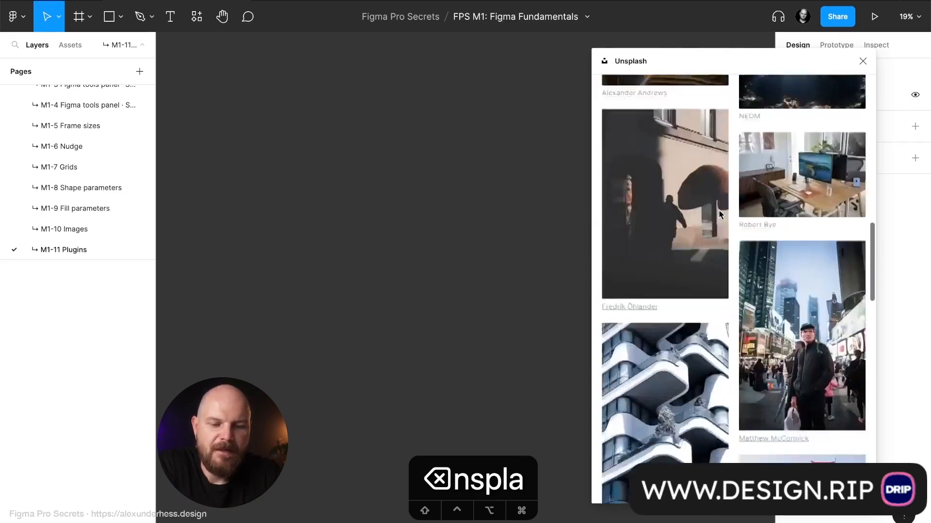
scroll(708, 204, up, 15)
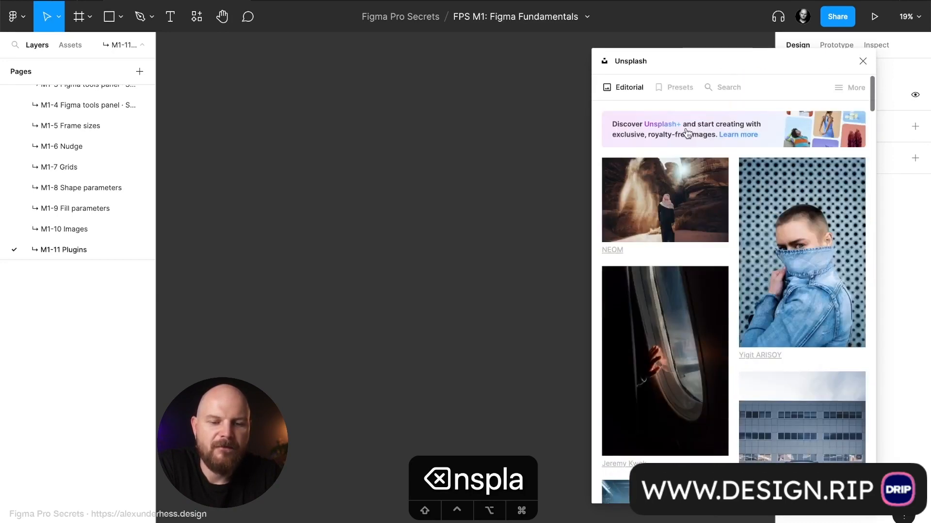
click(682, 88)
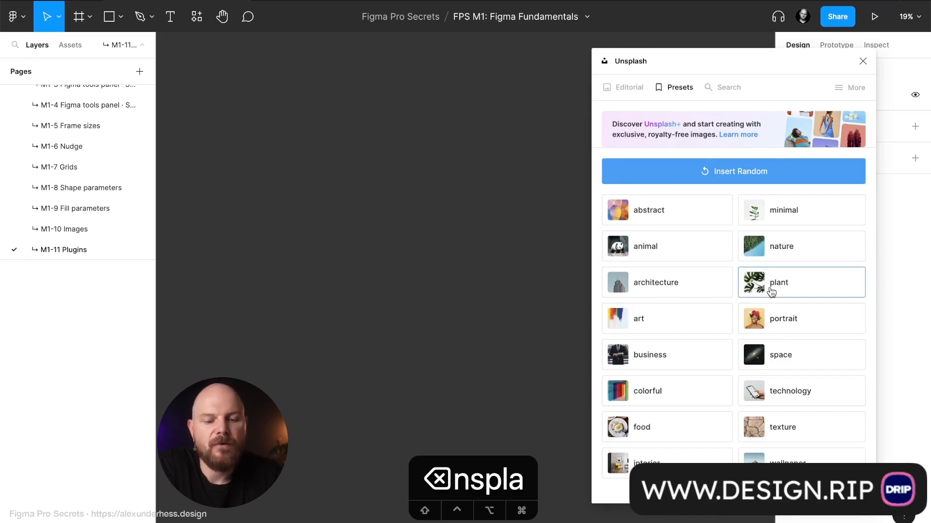
Search Unsplash for "audi" and browse the resulting photos
click(730, 87)
click(713, 125)
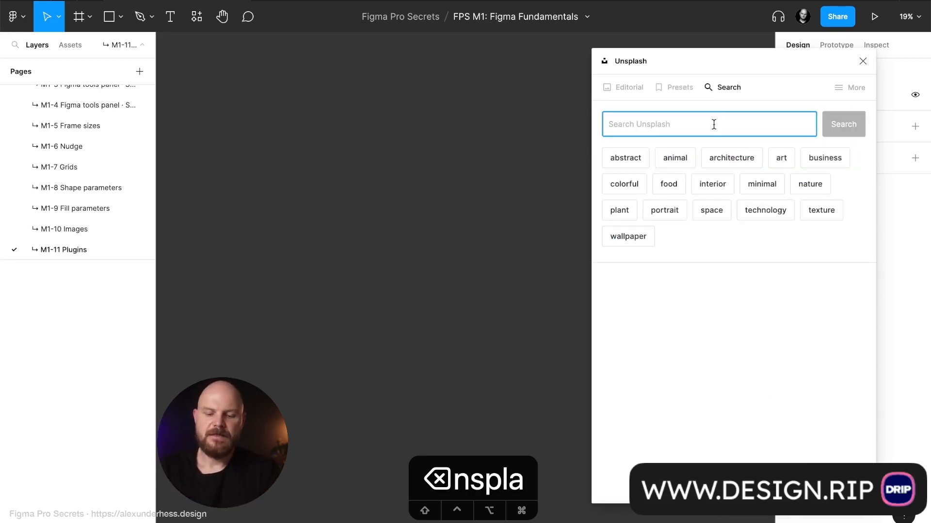
text(audi)
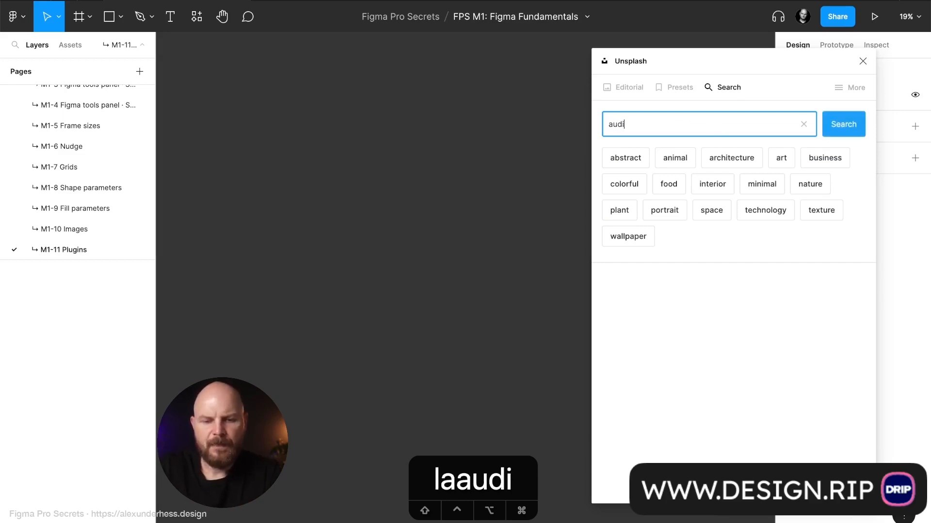
key(Return)
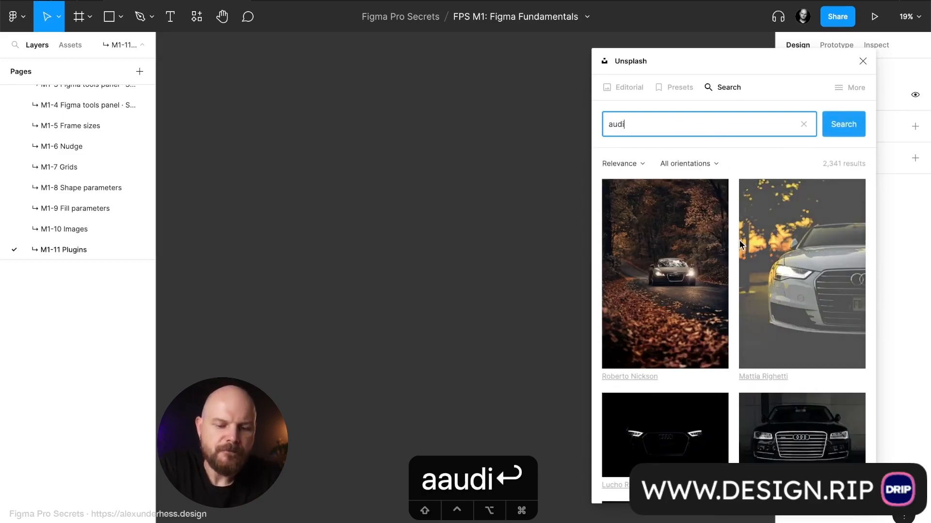
scroll(739, 243, down, 10)
scroll(722, 334, down, 15)
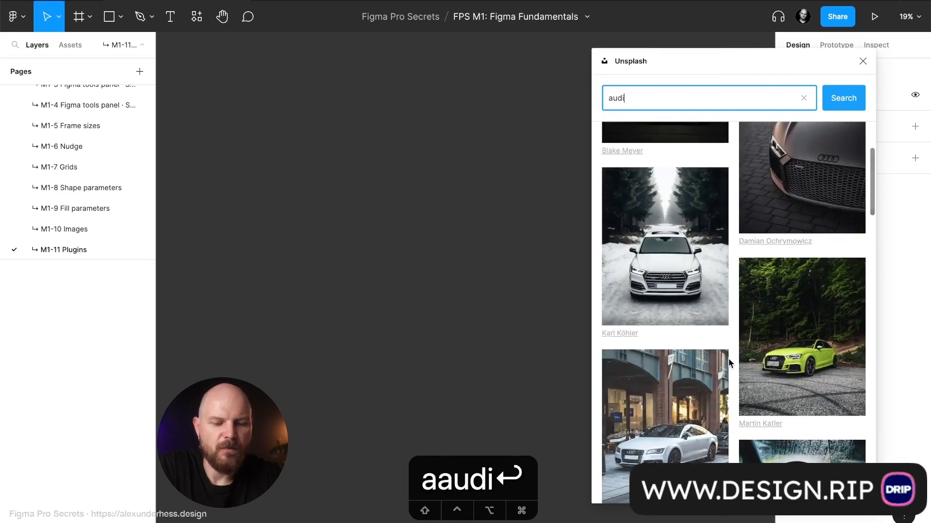
scroll(728, 363, down, 15)
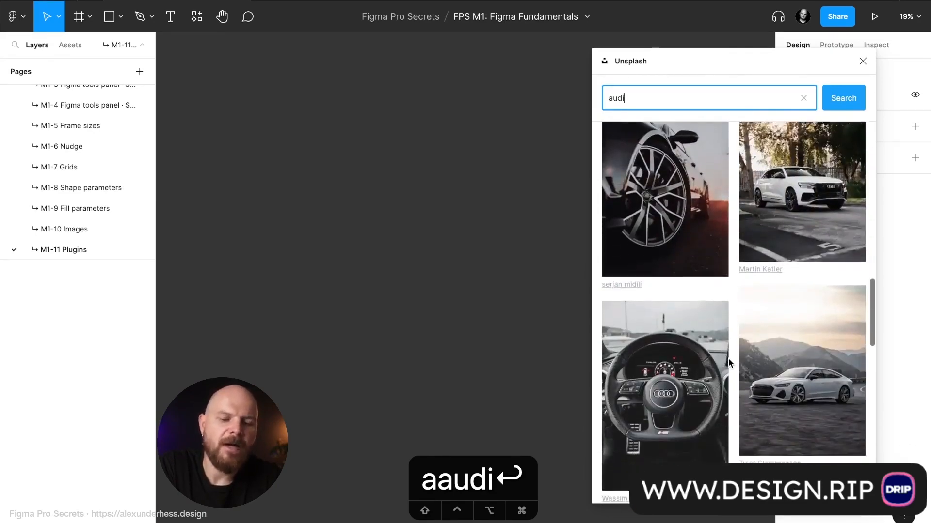
scroll(728, 362, down, 10)
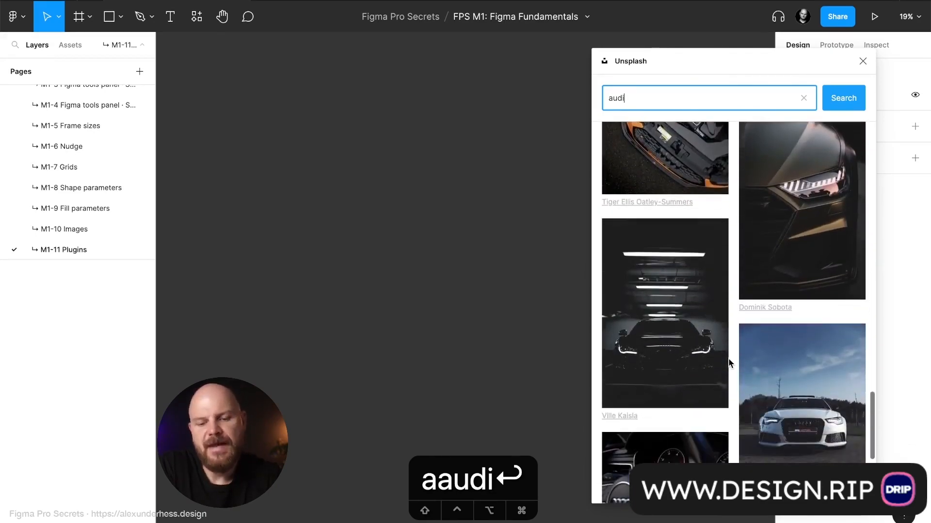
Search Unsplash for "ferrari" and browse the resulting photos
scroll(728, 363, down, 6)
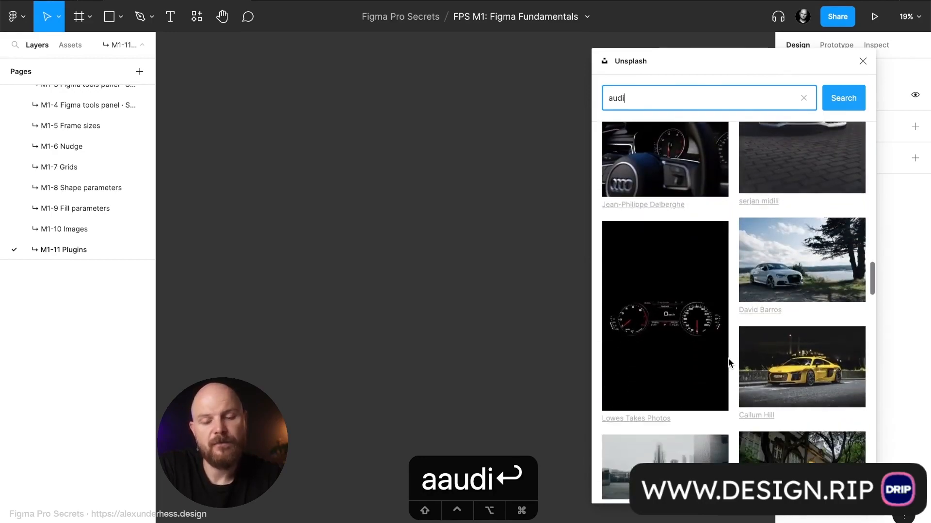
scroll(728, 363, up, 20)
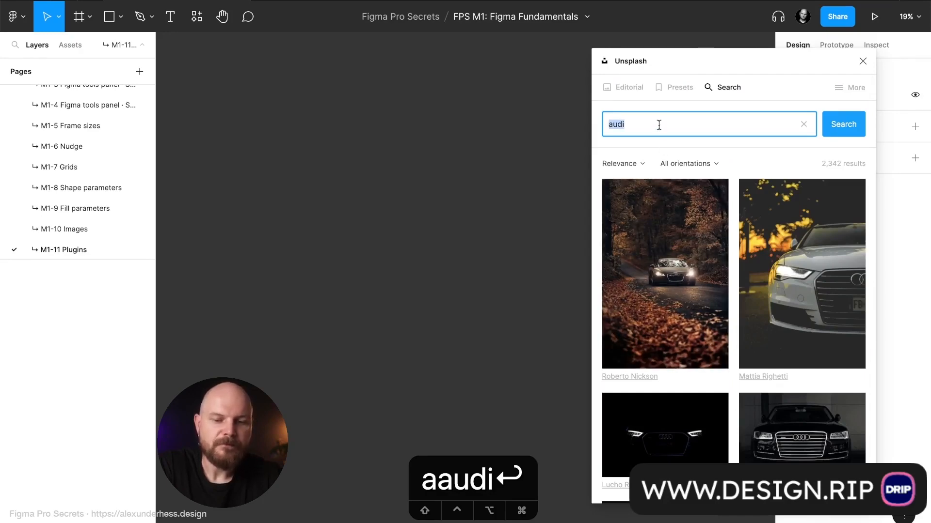
text(ferrari)
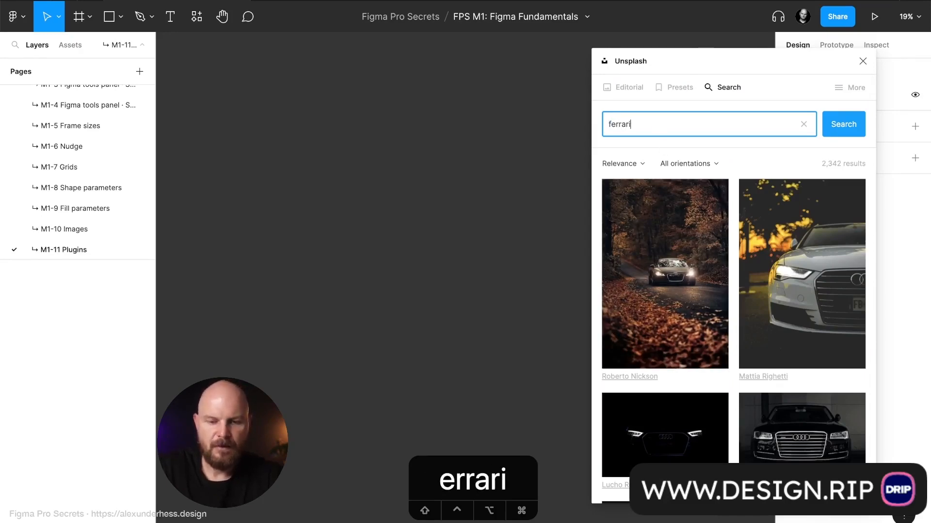
key(Return)
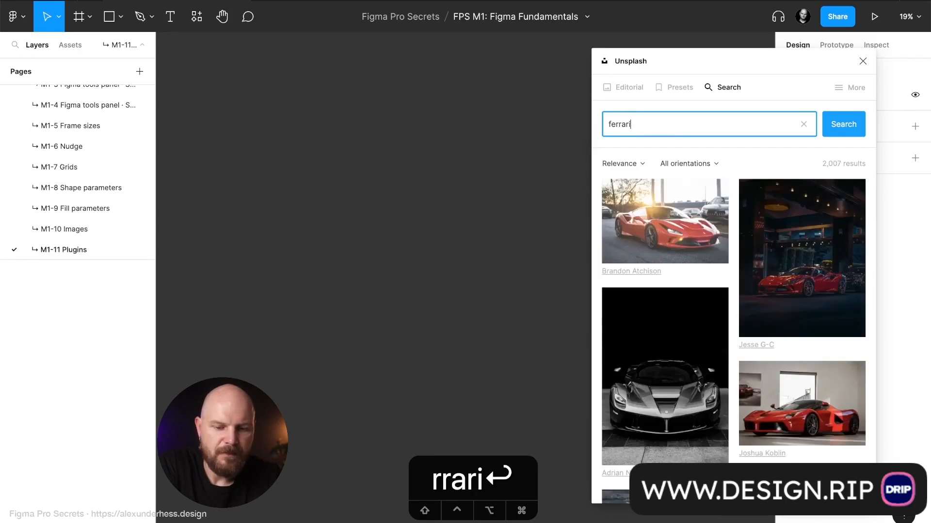
scroll(713, 277, down, 15)
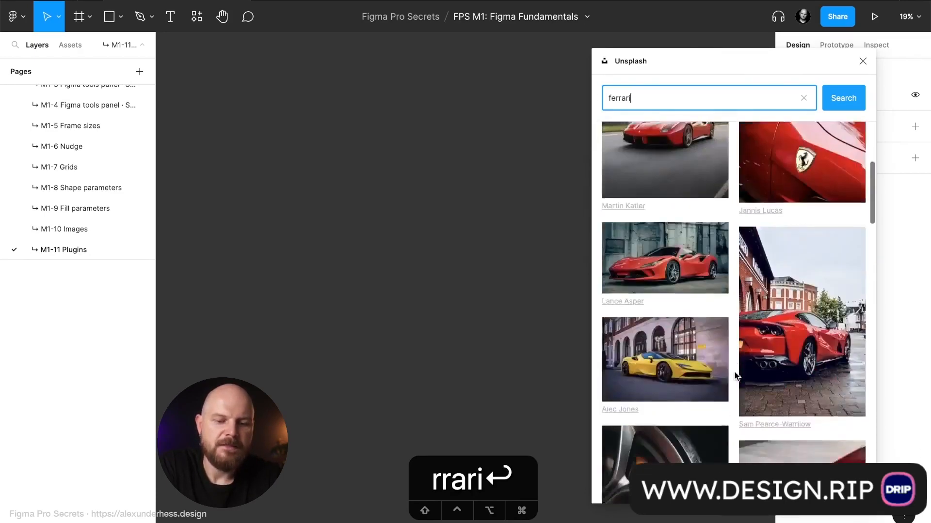
scroll(735, 378, down, 20)
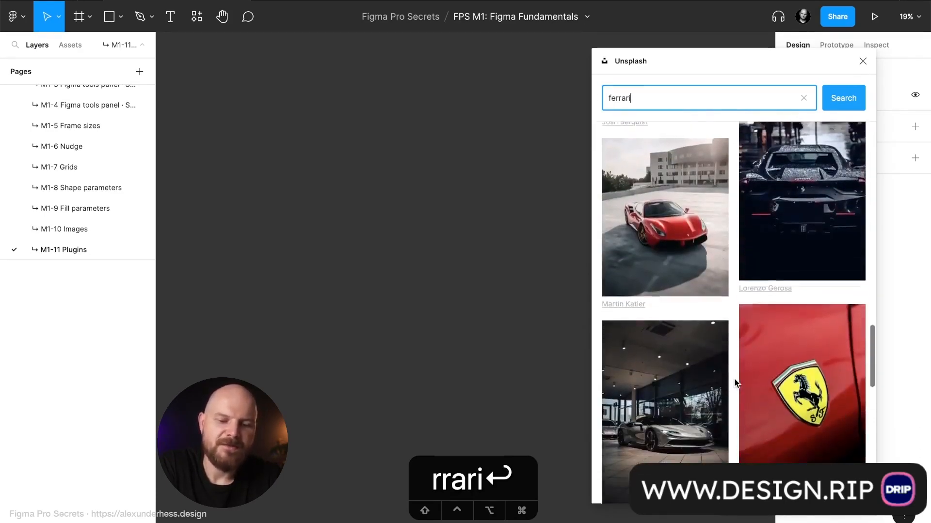
scroll(734, 383, down, 15)
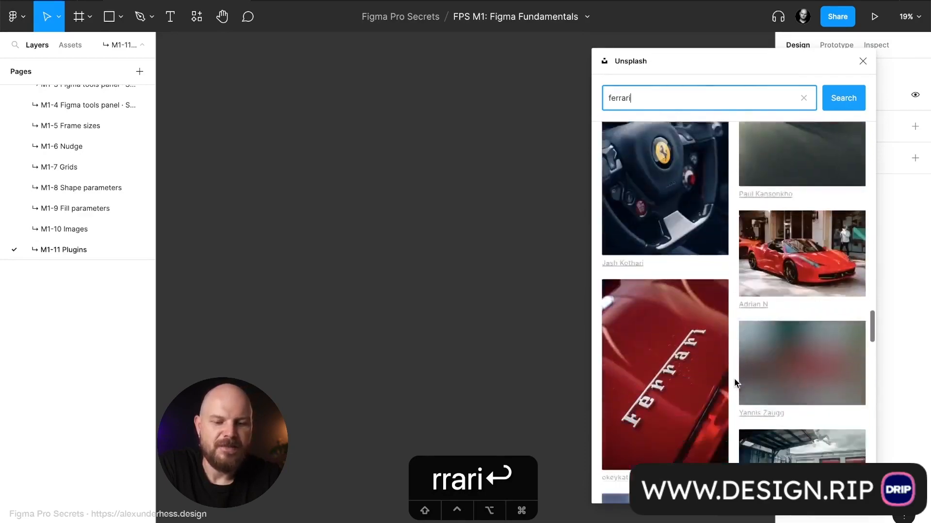
scroll(734, 382, down, 20)
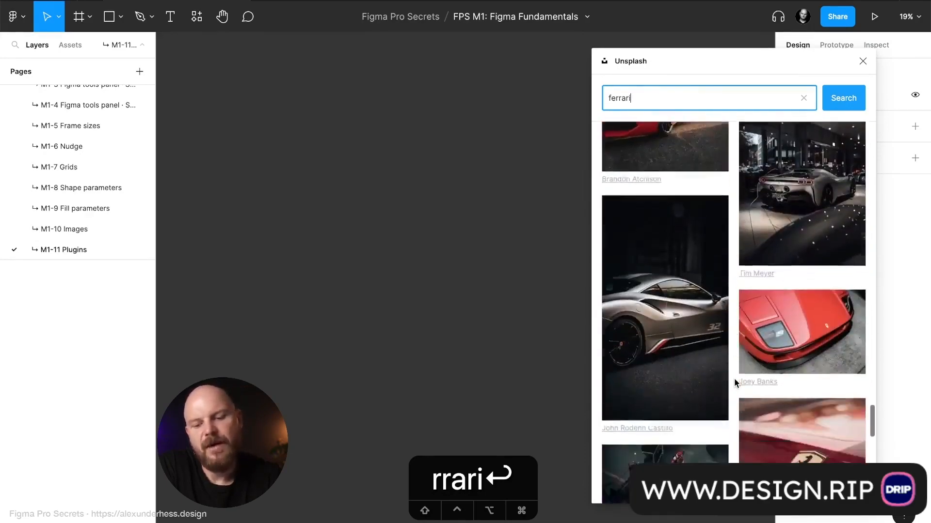
scroll(734, 381, down, 5)
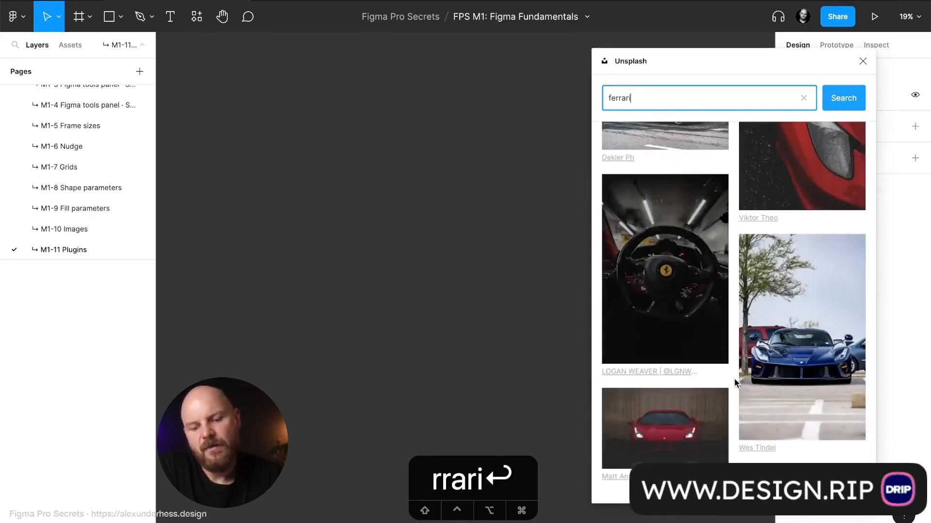
Search Unsplash for "computer" and look through the photos found
double_click(668, 97)
text(computer)
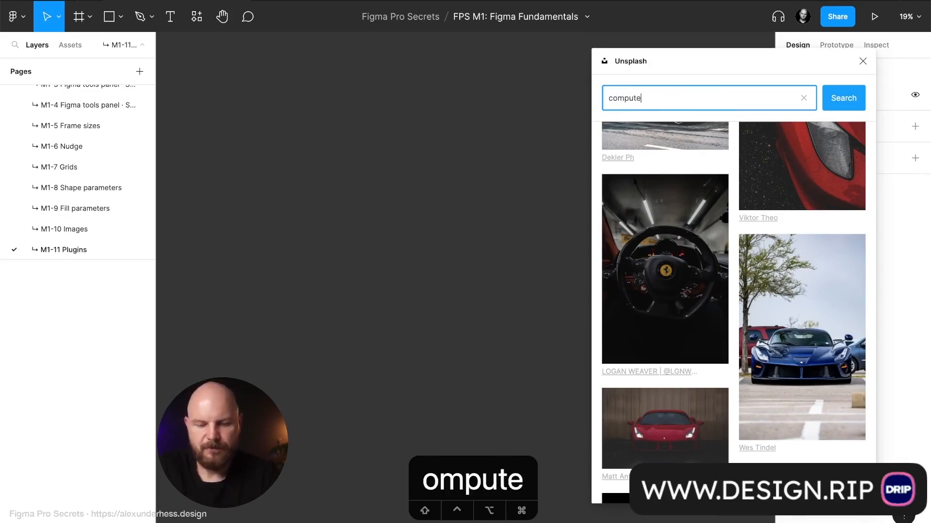
key(Return)
scroll(722, 335, down, 8)
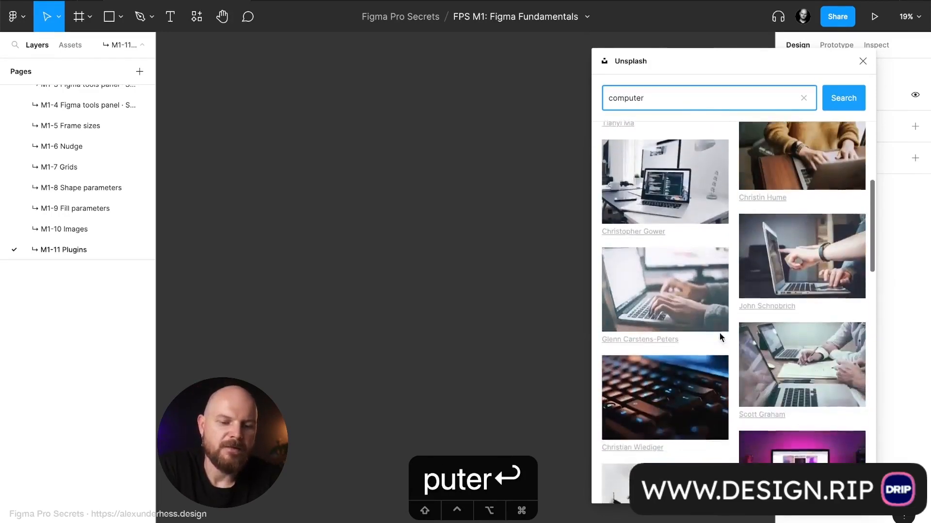
scroll(727, 320, up, 8)
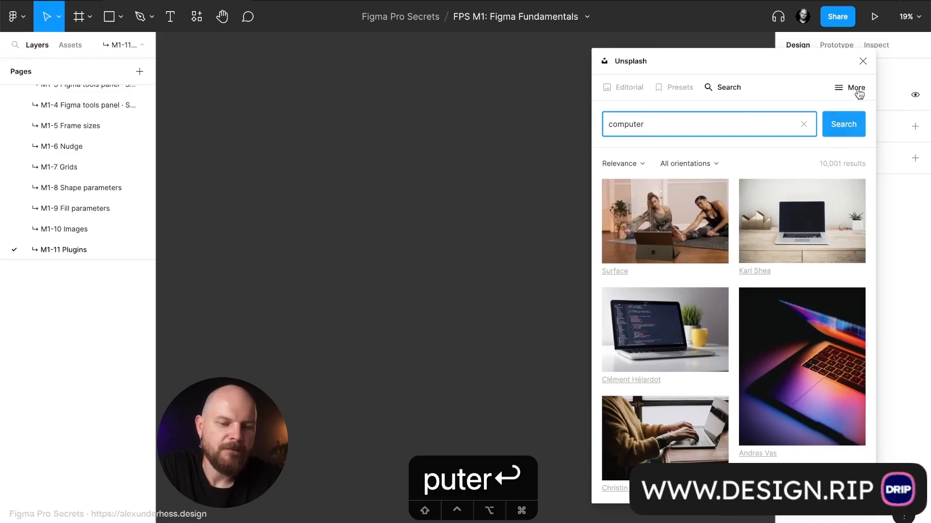
Clear the Unsplash search and browse the photos of the suggested "minimal" keyword
click(804, 125)
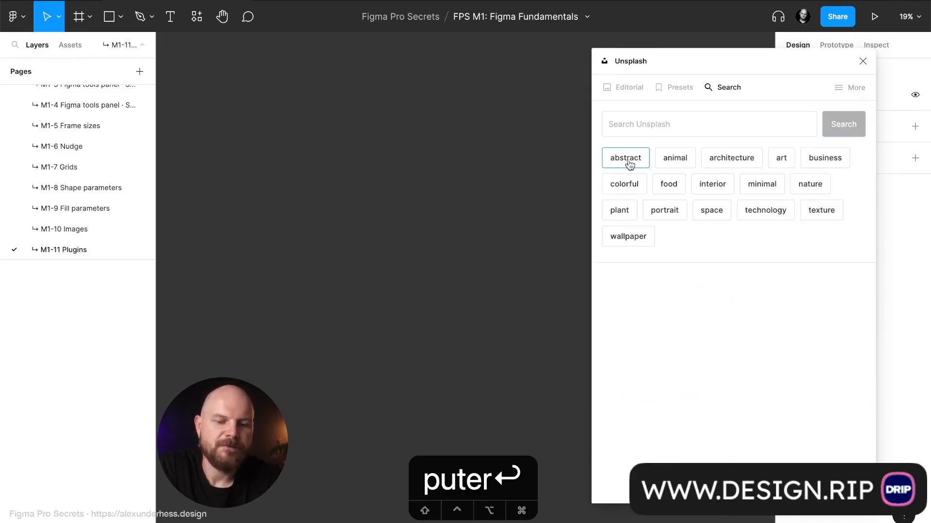
click(763, 186)
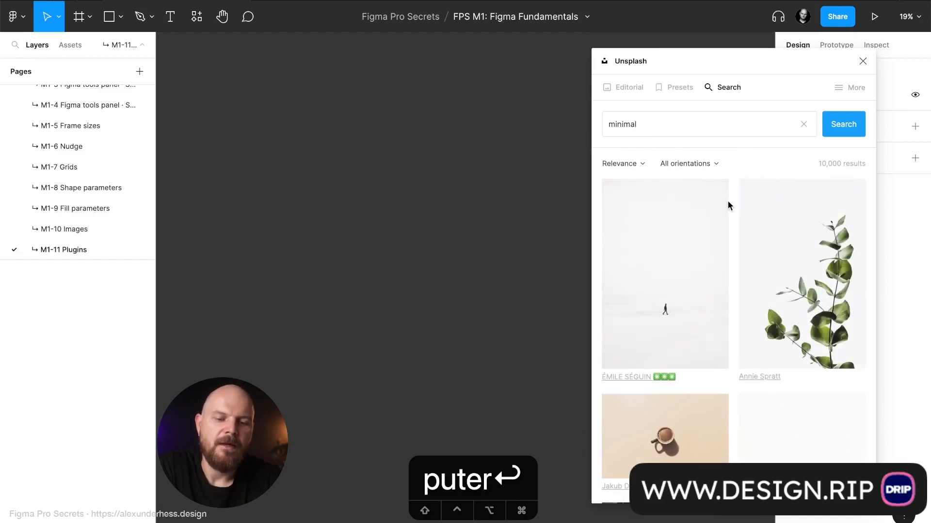
scroll(737, 262, down, 15)
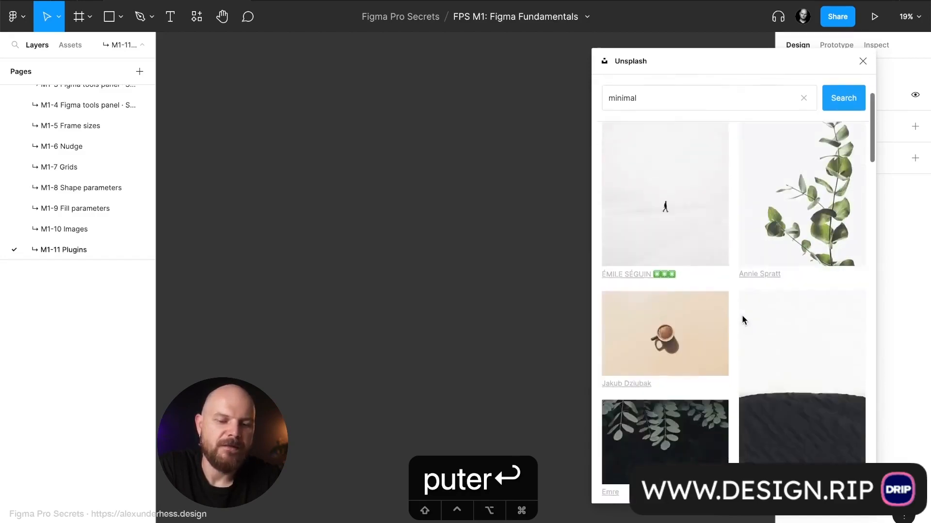
scroll(742, 317, up, 15)
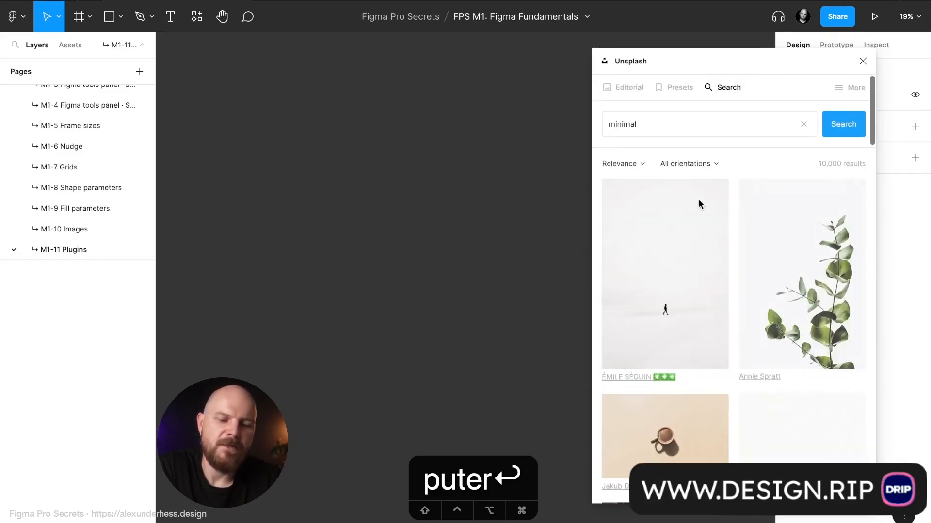
Look at the sort order and orientation filter options for the minimal photos, leaving the filters unchanged
click(638, 167)
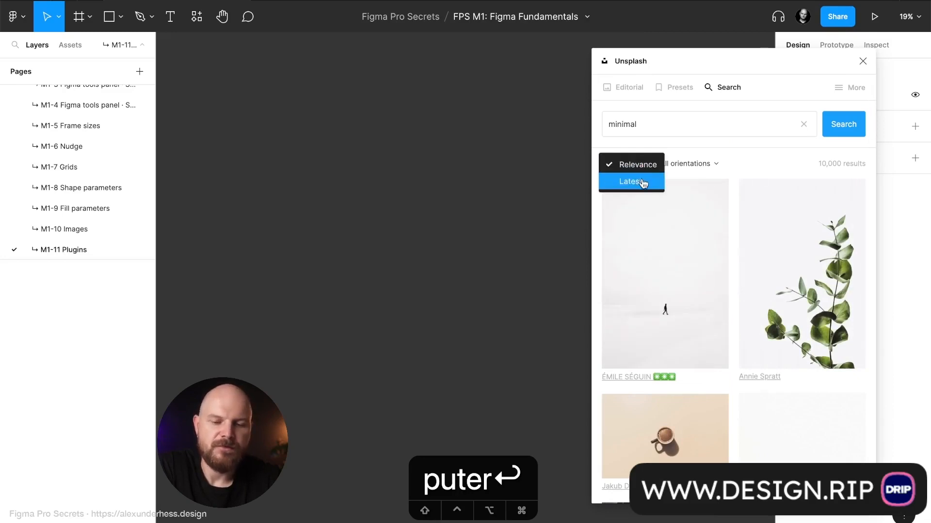
click(696, 165)
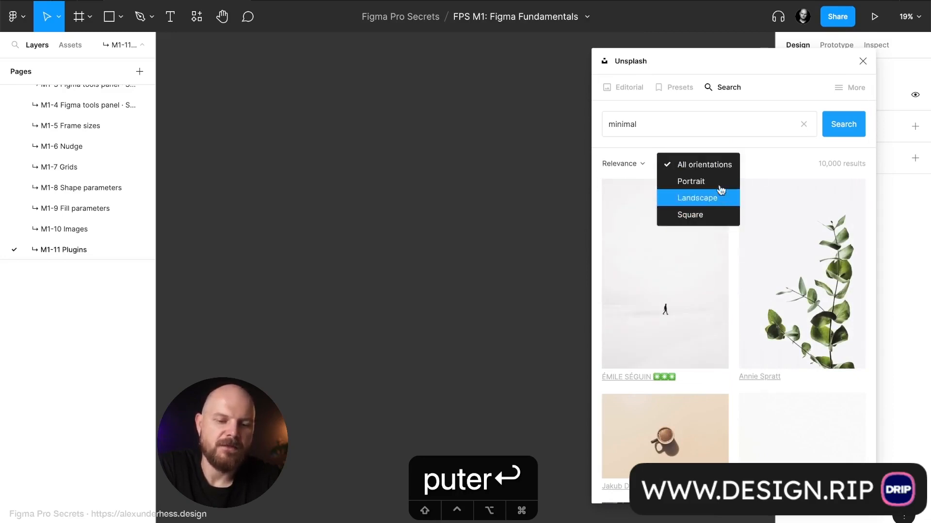
click(765, 168)
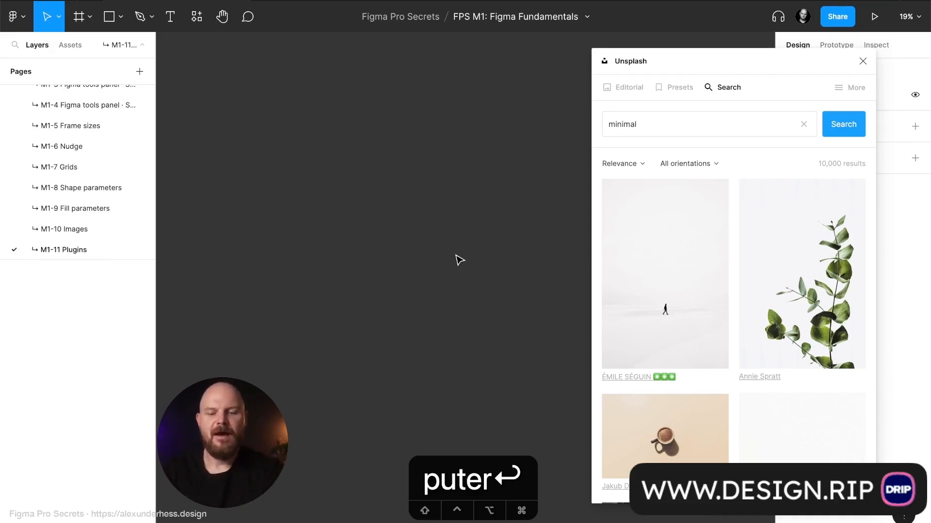
Draw a landscape frame about 2769 × 2037 on the empty canvas
drag(615, 252, 293, 301)
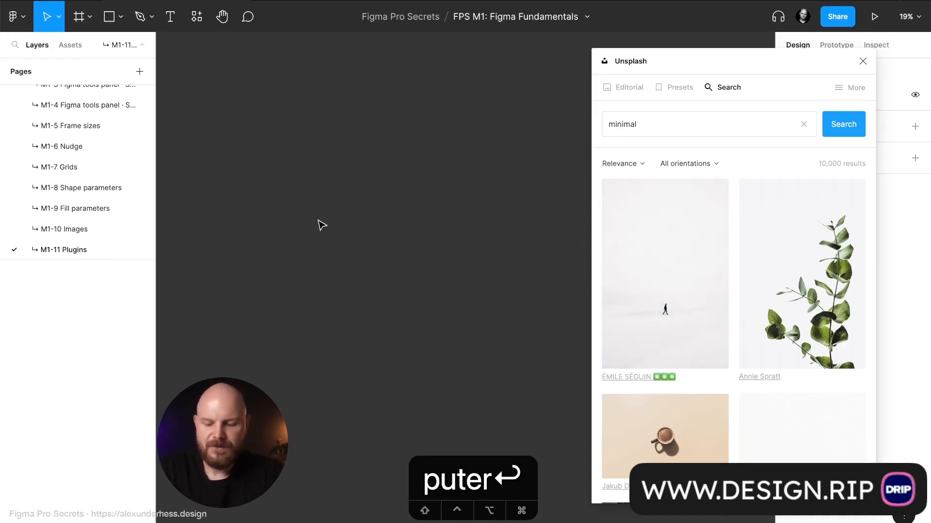
key(f)
drag(240, 120, 261, 131)
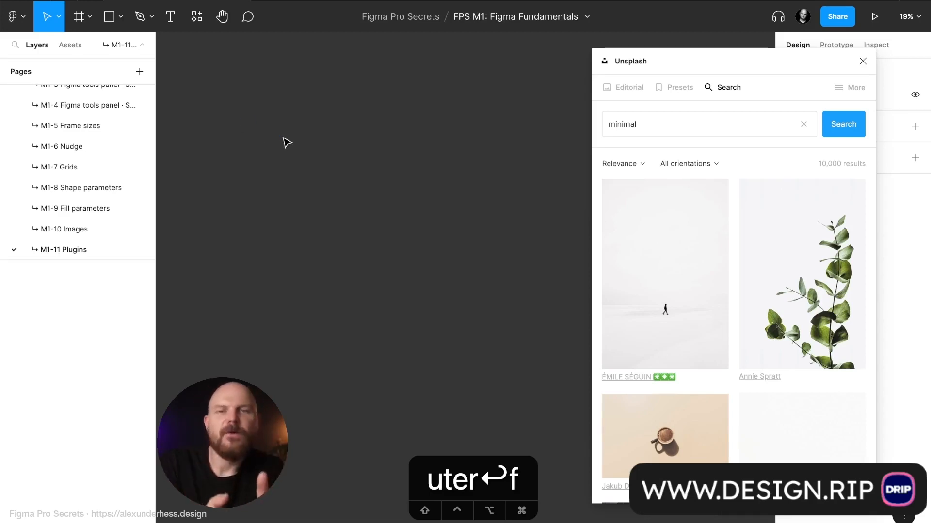
key(f)
drag(218, 104, 558, 355)
Try the green leafy branch photo as the frame's fill and remove that image fill from the frame
click(804, 315)
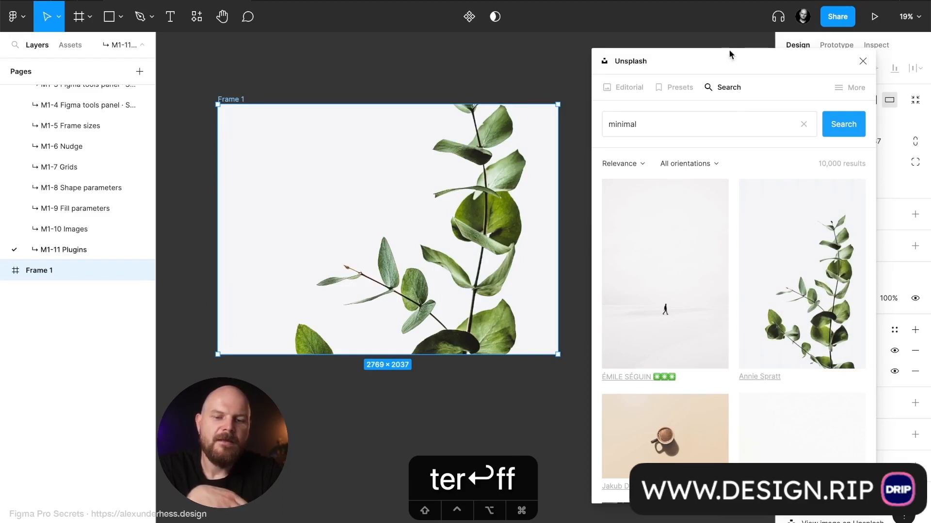
drag(729, 52, 573, 83)
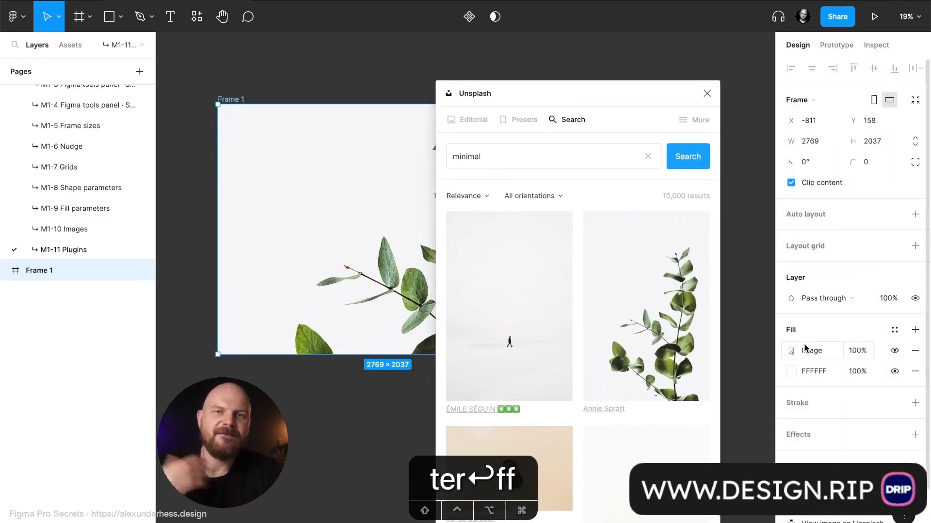
drag(579, 100, 609, 92)
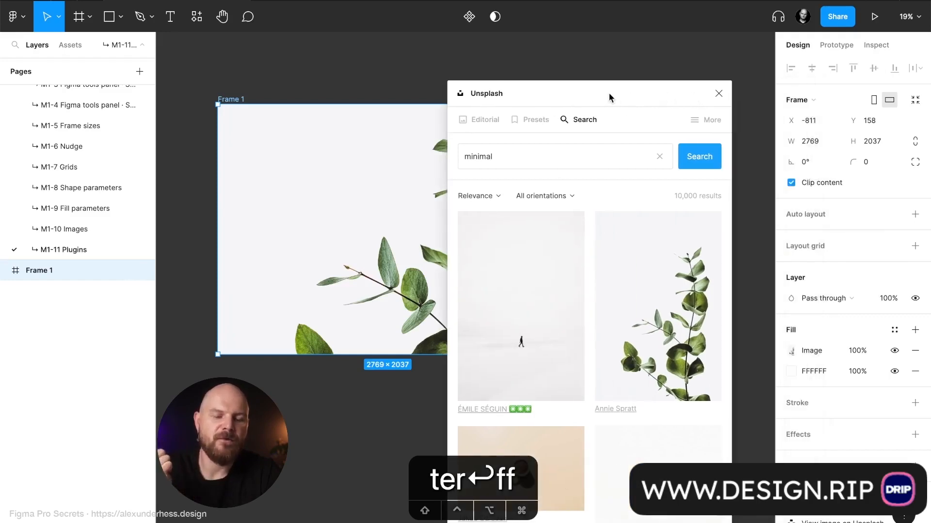
click(914, 351)
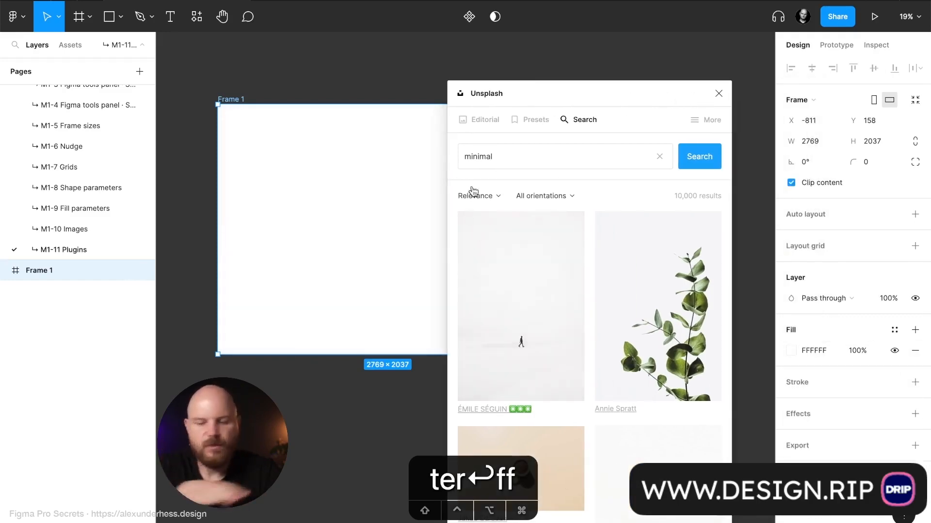
Draw a rectangle about 1494 × 1811 inside the frame and position it vertically centred in the frame's right part
drag(584, 96, 734, 104)
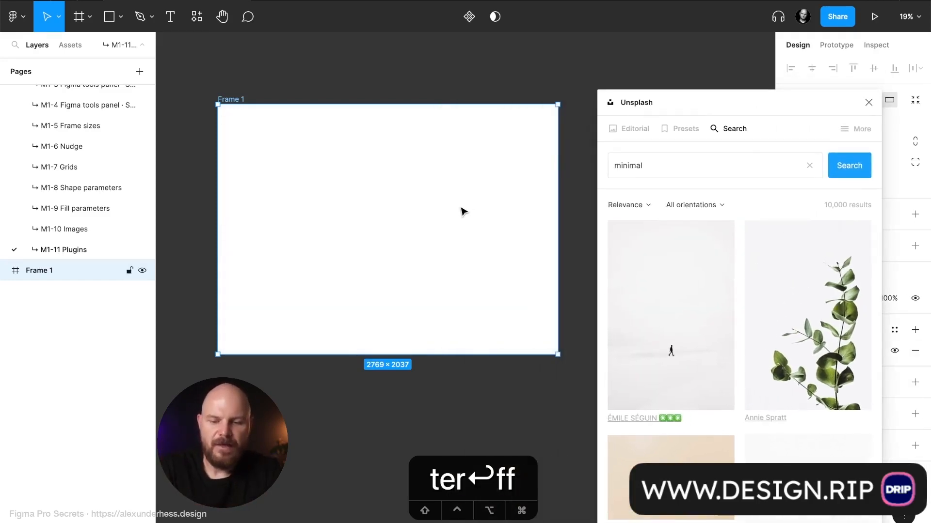
key(r)
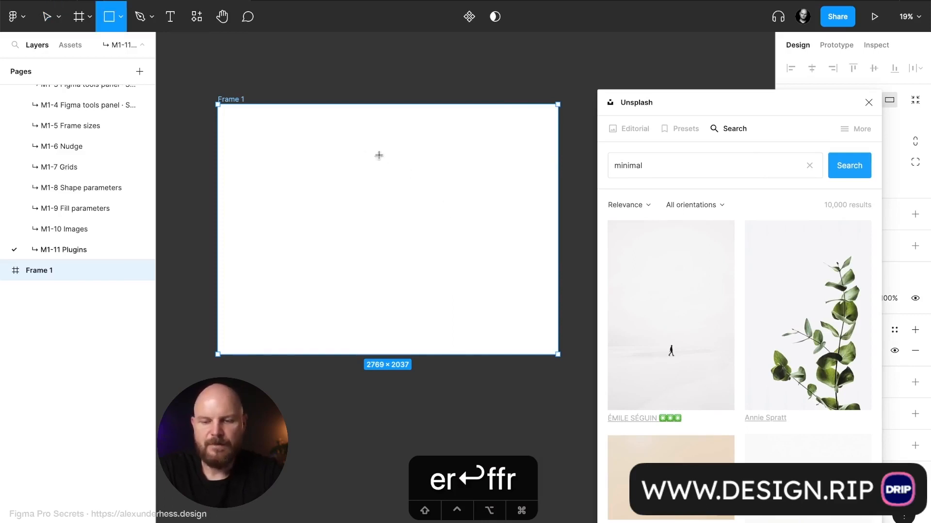
drag(357, 150, 542, 330)
mouse_move(478, 280)
mouse_down()
mouse_move(486, 251)
mouse_move(476, 267)
mouse_up()
drag(460, 312, 460, 337)
drag(450, 280, 457, 283)
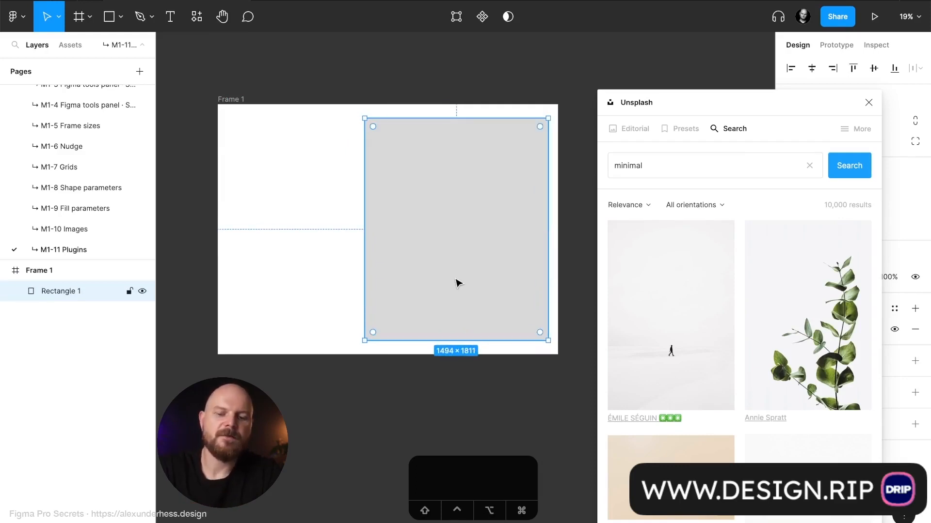
Fill the rectangle with the minimal photo of a grey-leaved twig casting shadows on a white surface, and deselect it
scroll(686, 350, down, 10)
scroll(686, 369, down, 3)
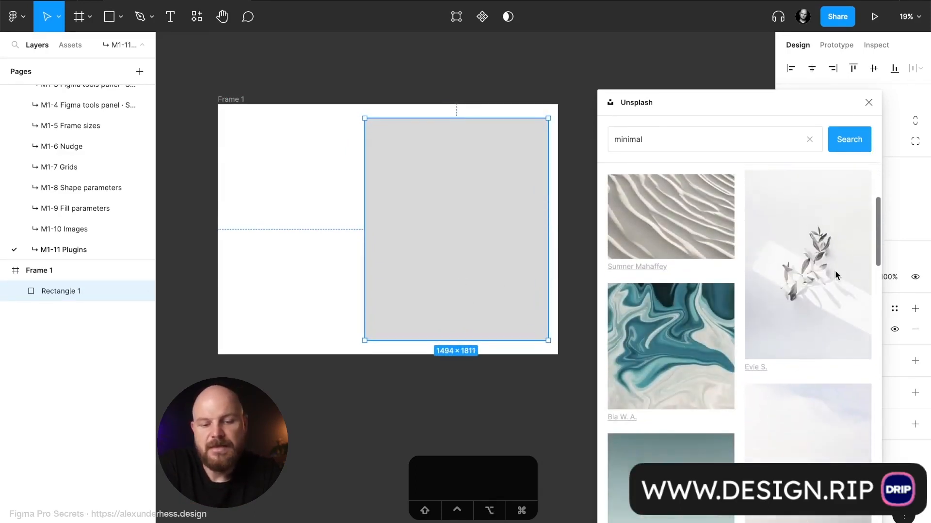
click(835, 270)
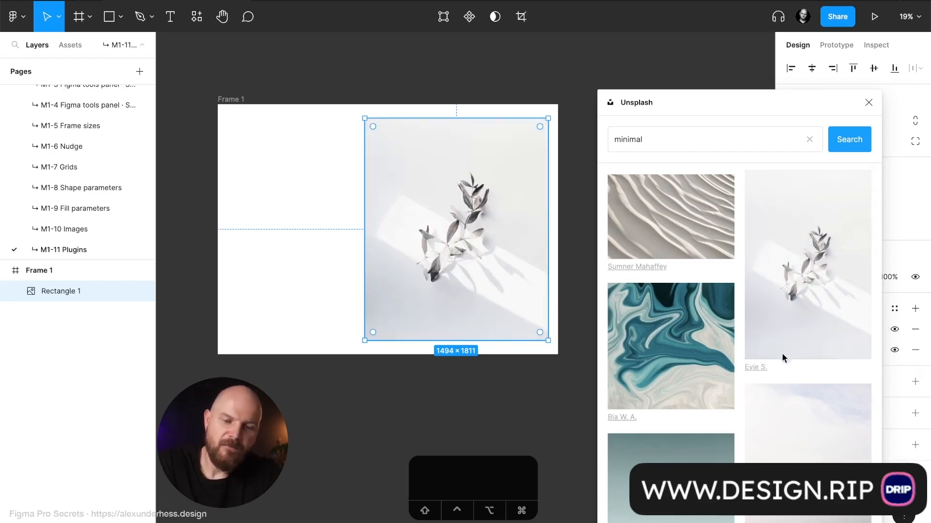
scroll(736, 423, up, 13)
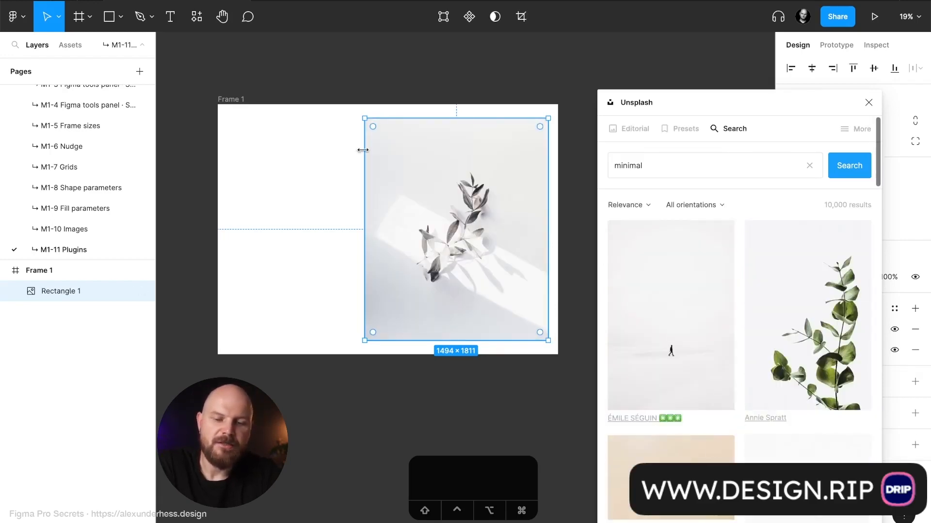
click(332, 170)
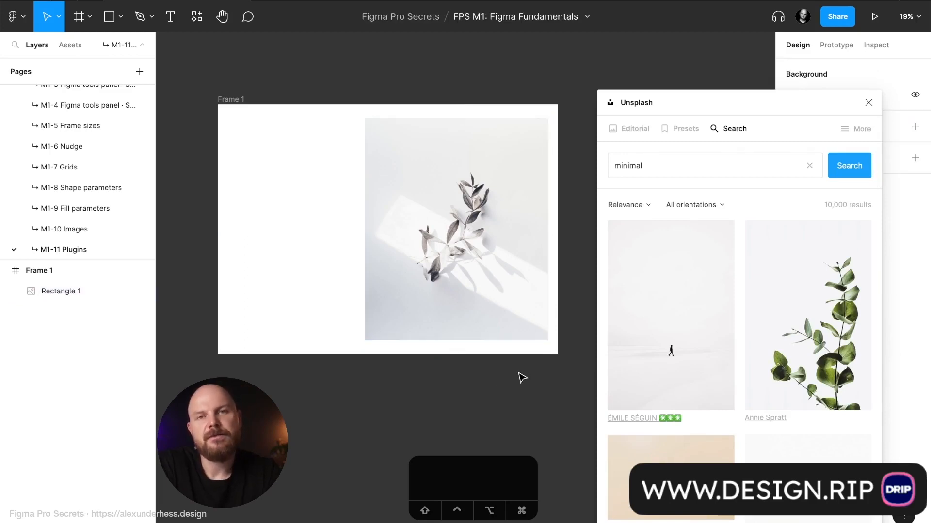
Select the photo rectangle and insert a random image from Unsplash's minimal preset into it
click(532, 313)
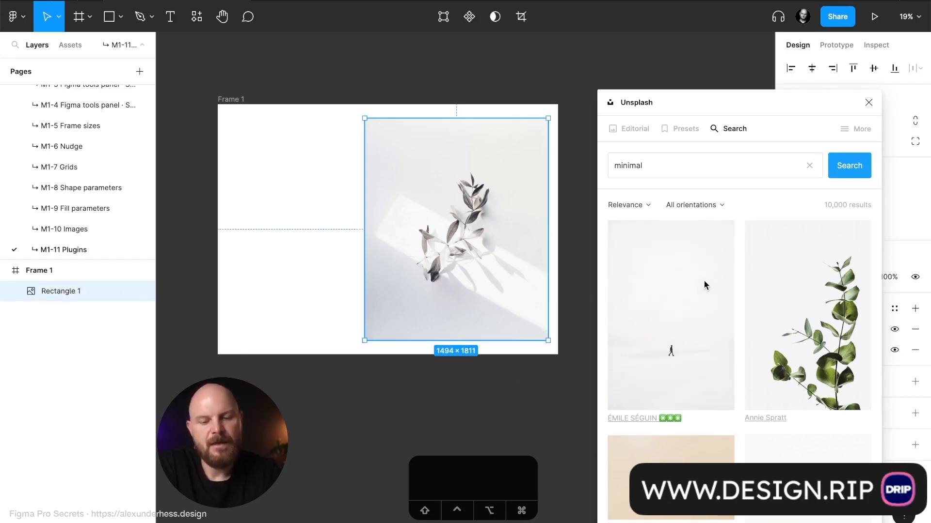
click(683, 129)
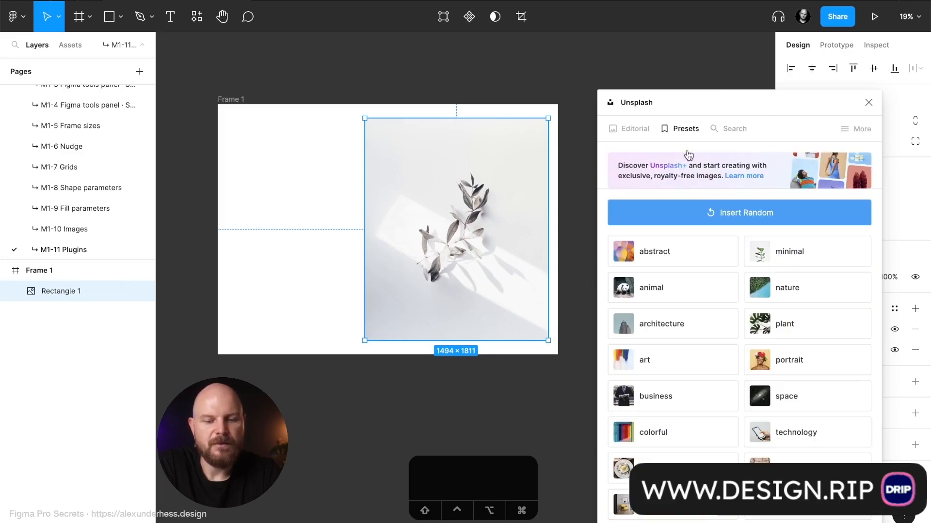
click(803, 257)
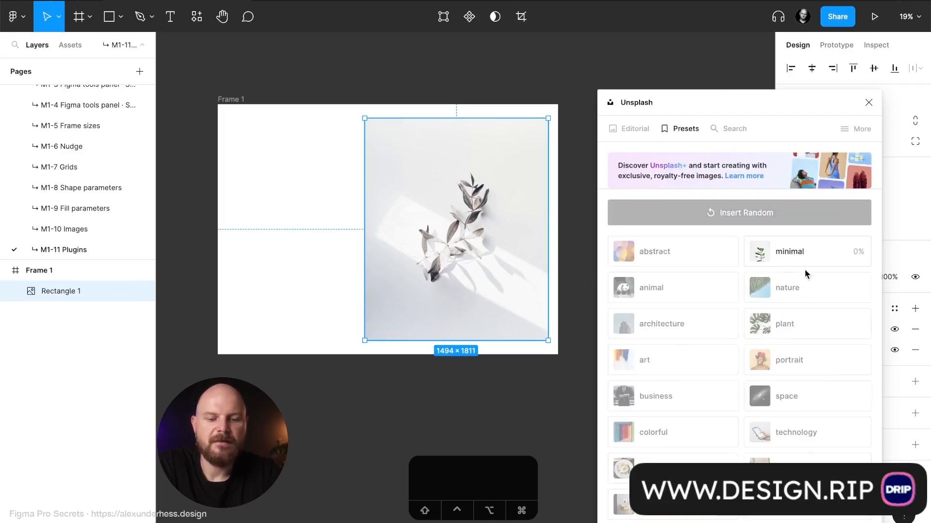
Try a random image from Unsplash's space preset and the editorial photo of a hand at an airplane window as the rectangle's fill
click(805, 404)
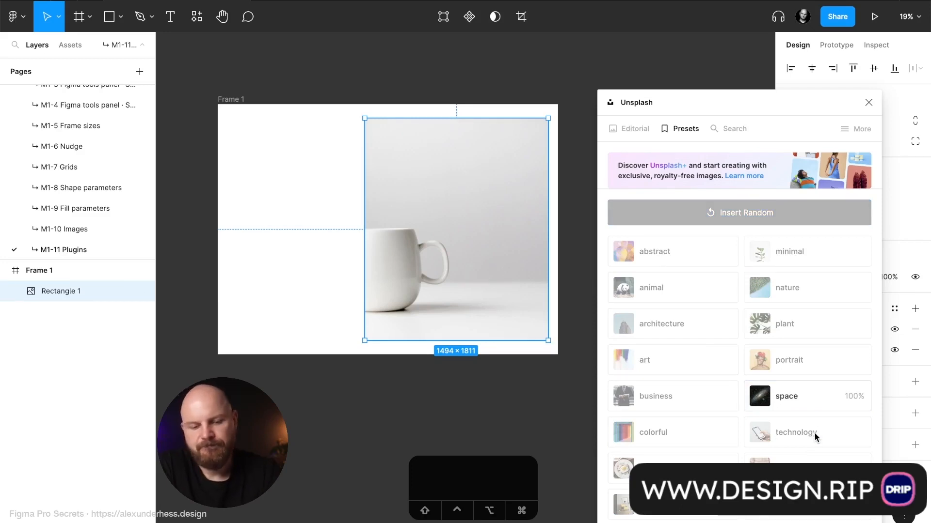
click(816, 437)
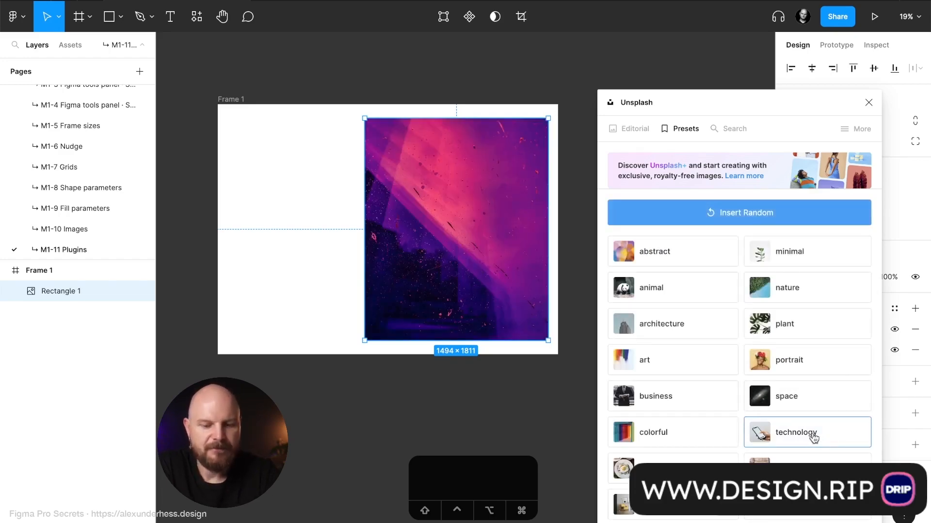
click(650, 129)
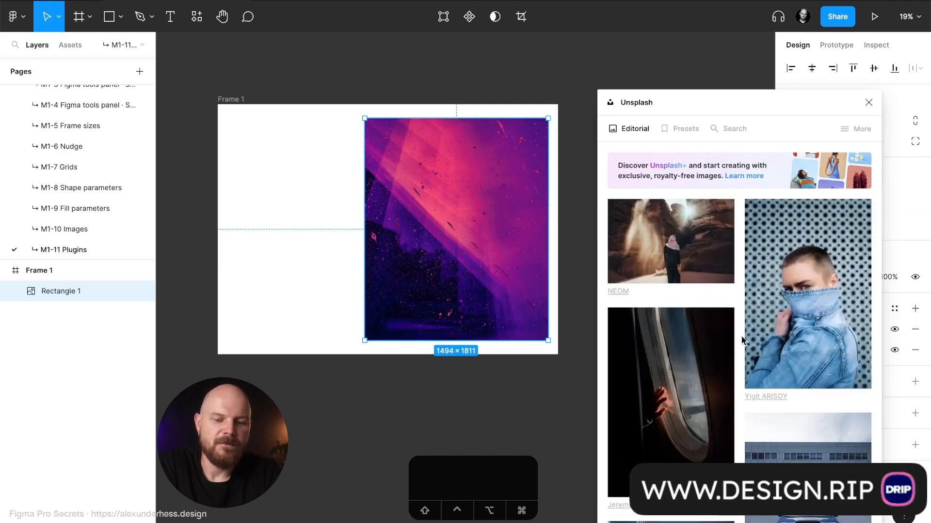
scroll(703, 373, down, 2)
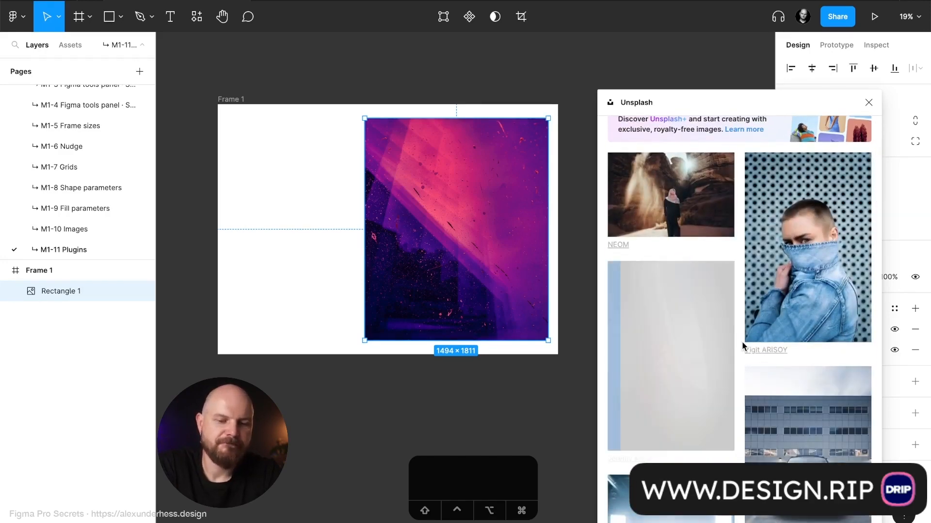
scroll(742, 337, up, 2)
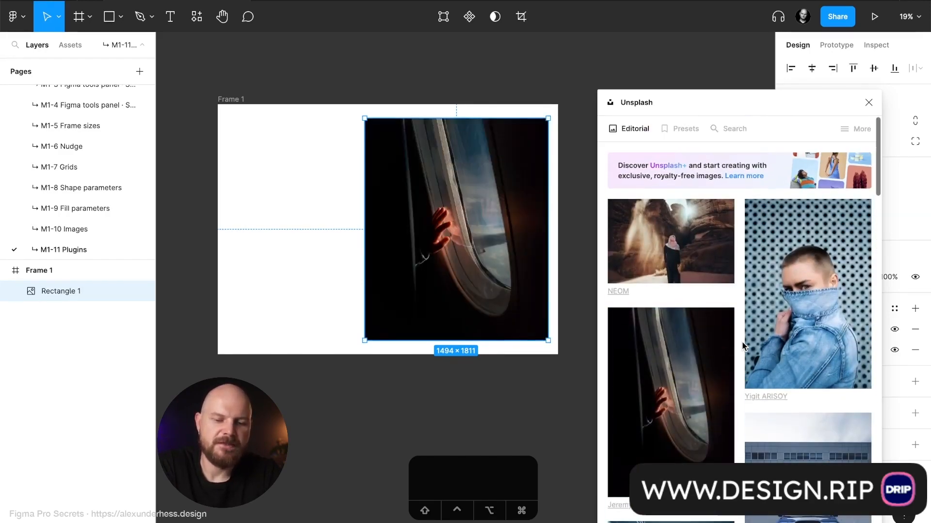
Search Unsplash for art and try the rainbow-coloured paint strokes image as the rectangle's fill
click(685, 130)
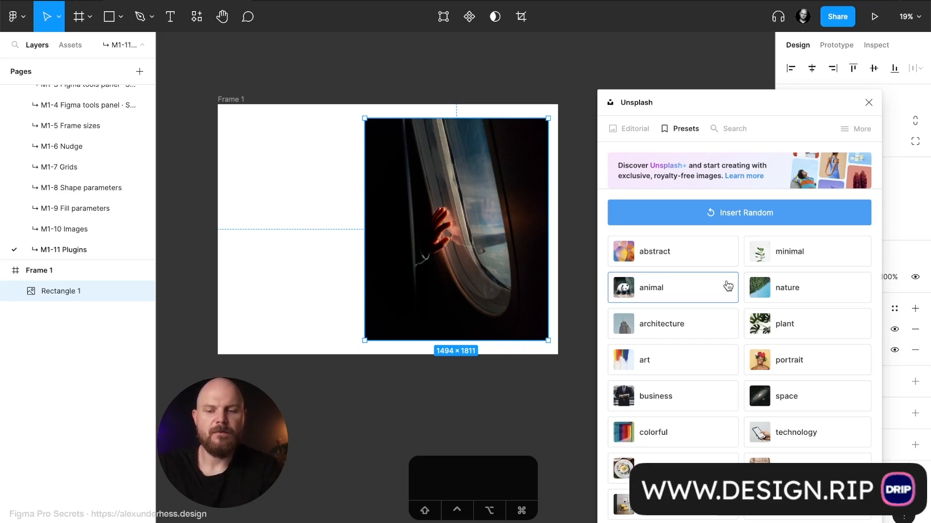
click(734, 129)
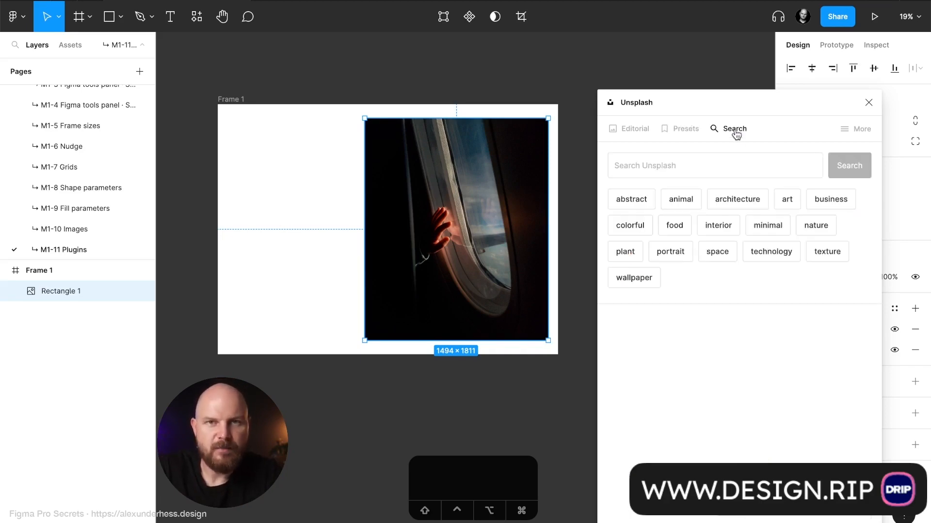
click(788, 199)
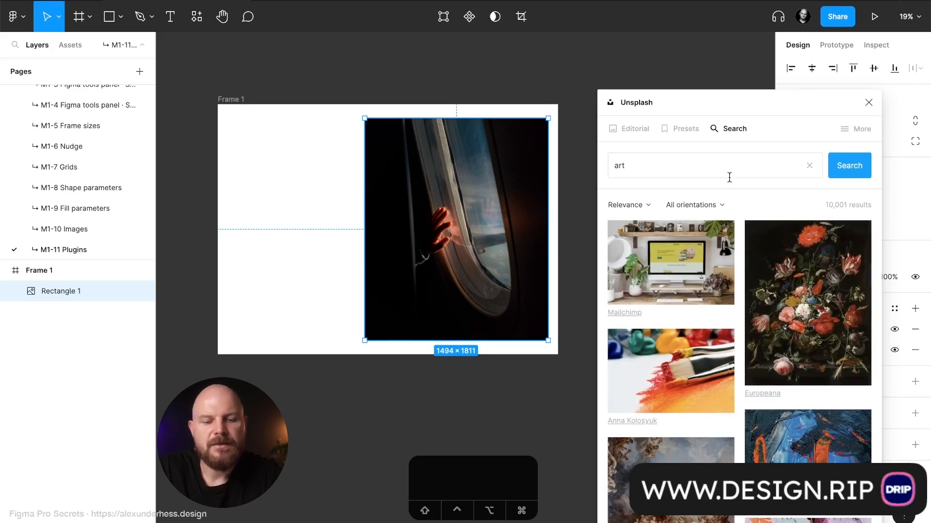
scroll(799, 212, down, 10)
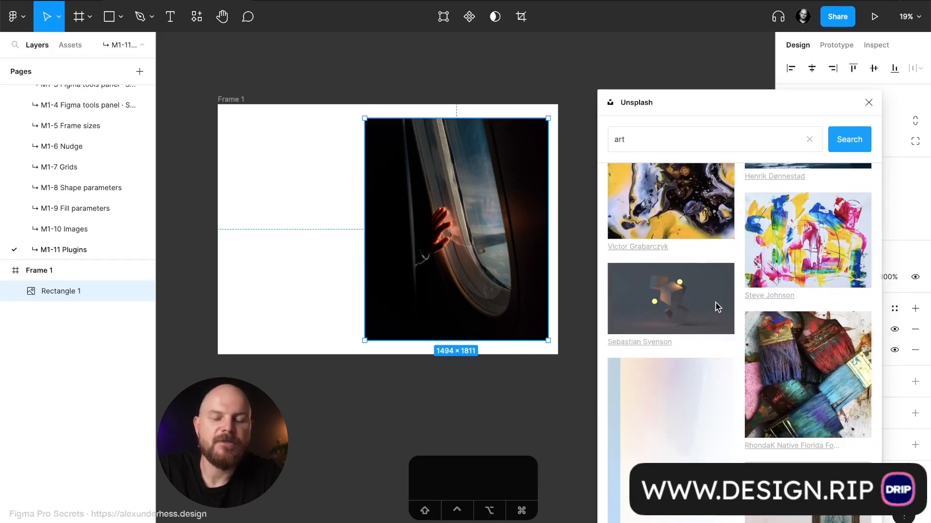
click(729, 435)
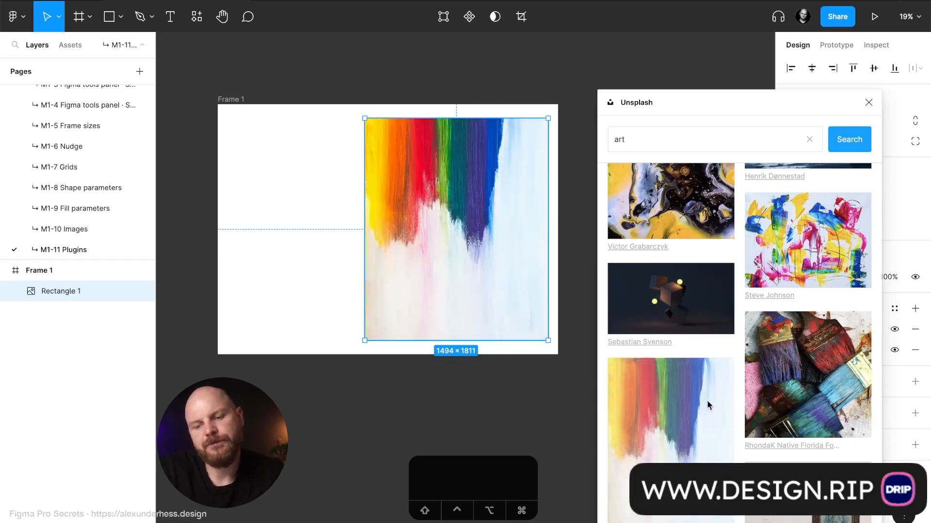
Try the dark image of floating cubes with yellow dots as the rectangle's fill, close Unsplash and deselect the rectangle
click(692, 322)
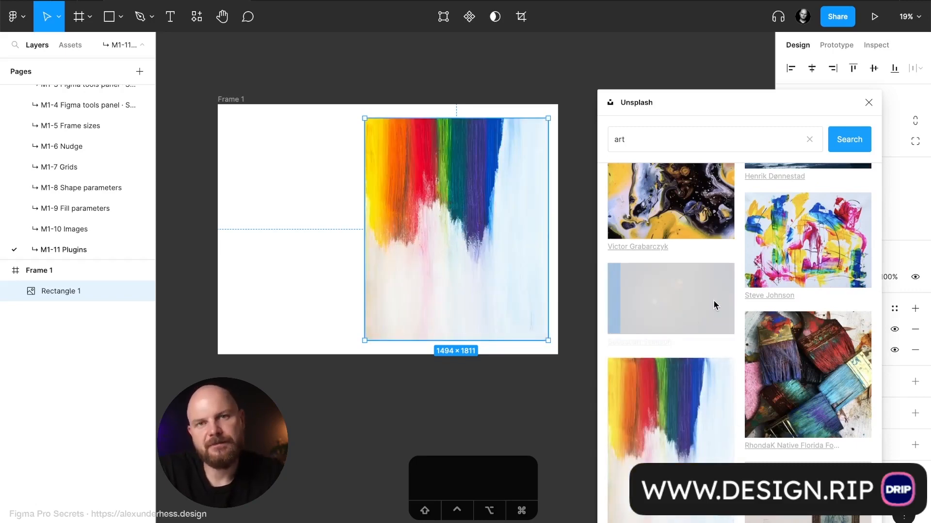
click(869, 102)
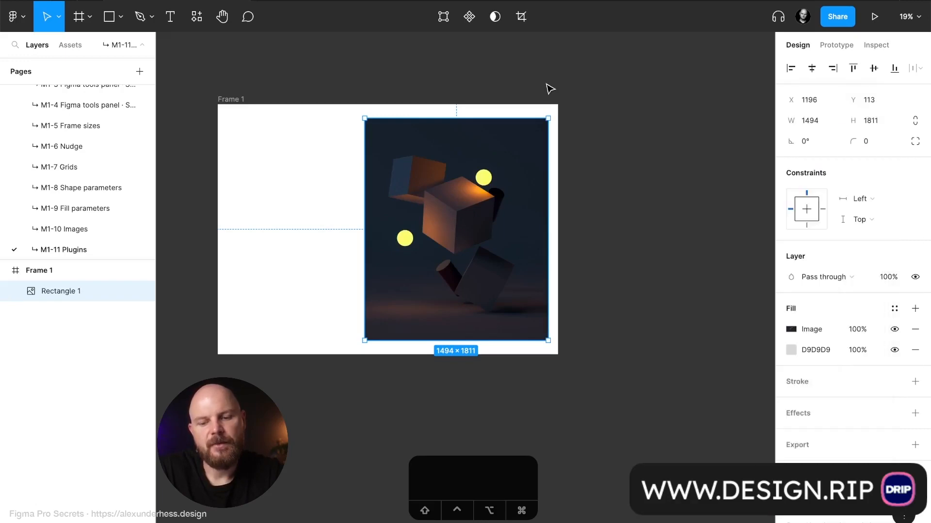
click(550, 88)
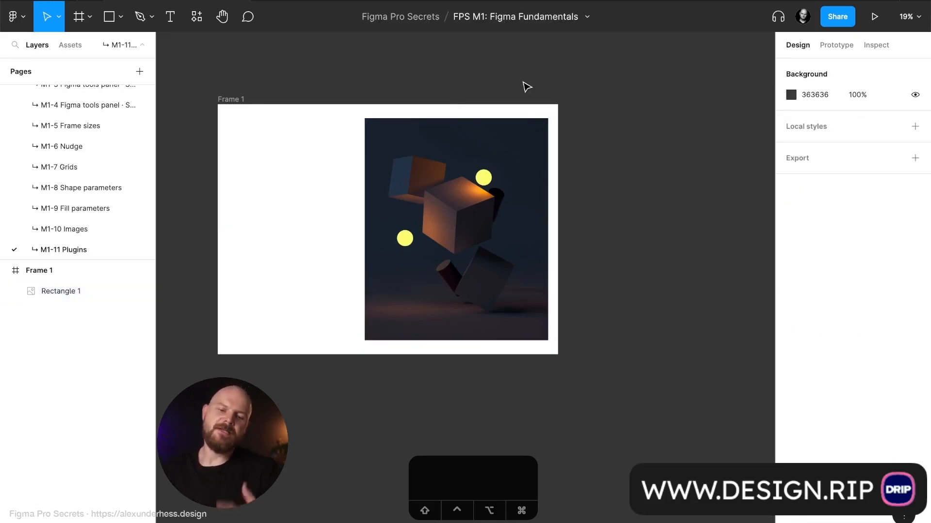
Resize the image rectangle to about 1463 × 2063 so it covers the frame's right part from top to bottom edge
click(517, 203)
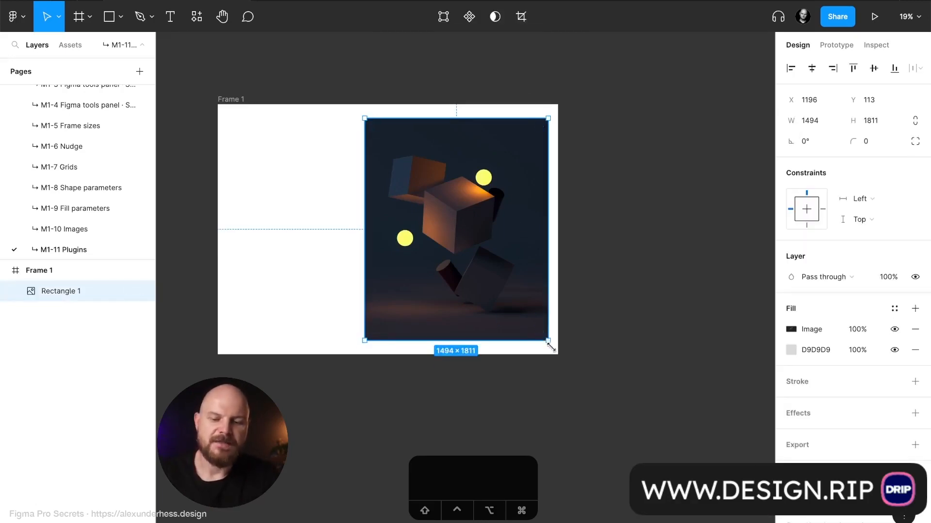
drag(551, 347, 557, 357)
drag(365, 118, 378, 103)
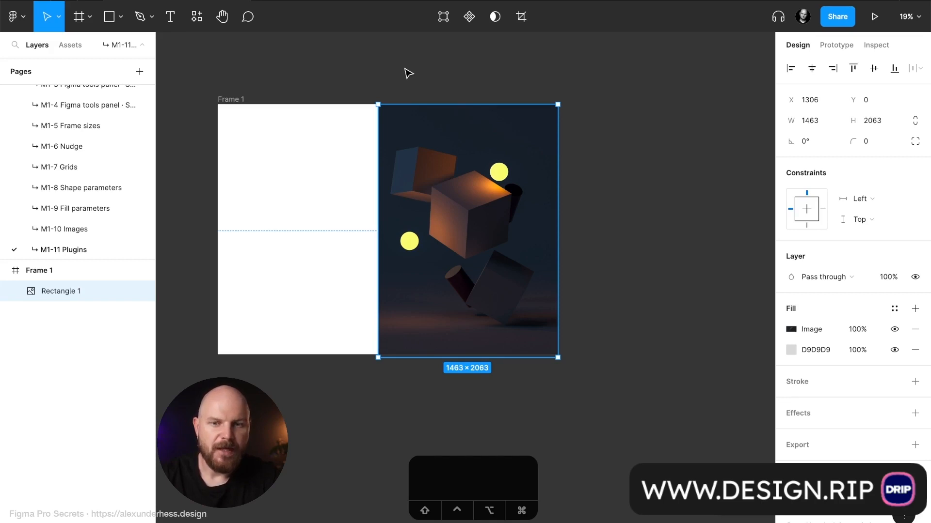
Examine the plugin search in the resources browser, close it and deselect the rectangle
click(196, 19)
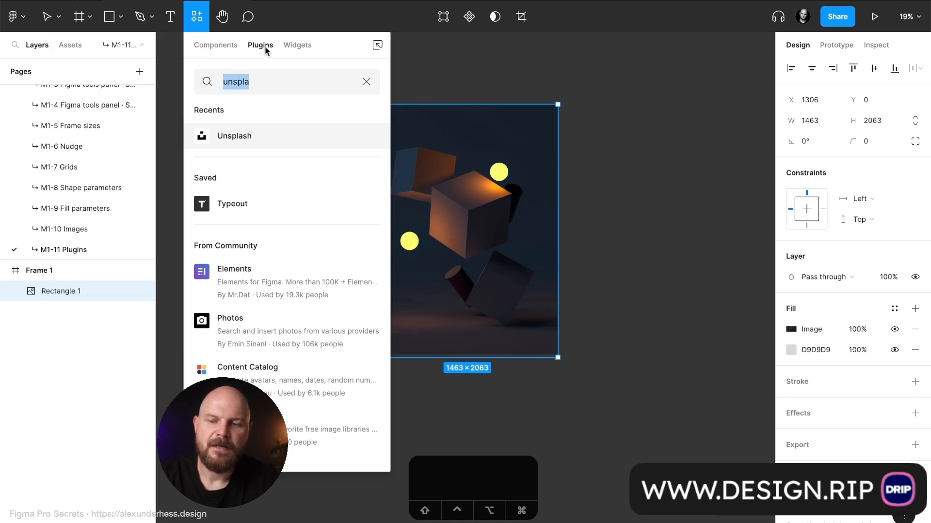
double_click(268, 79)
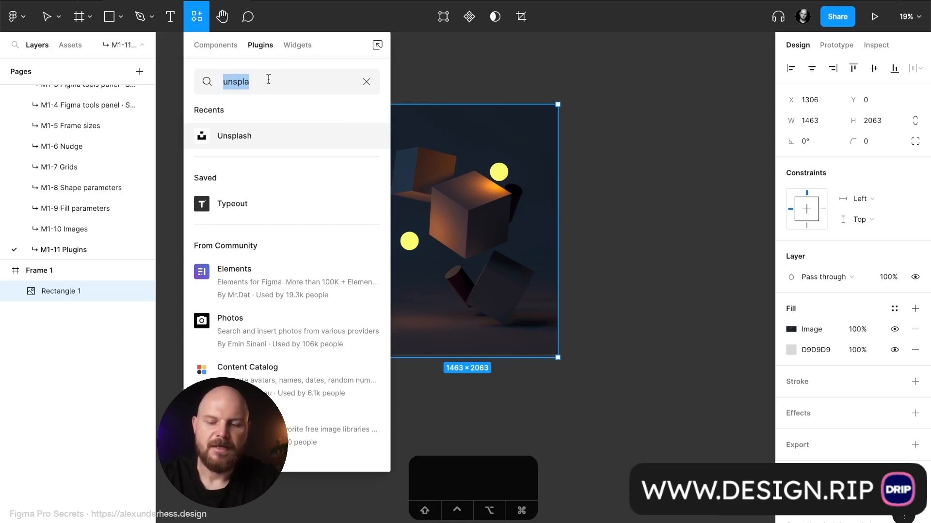
click(433, 93)
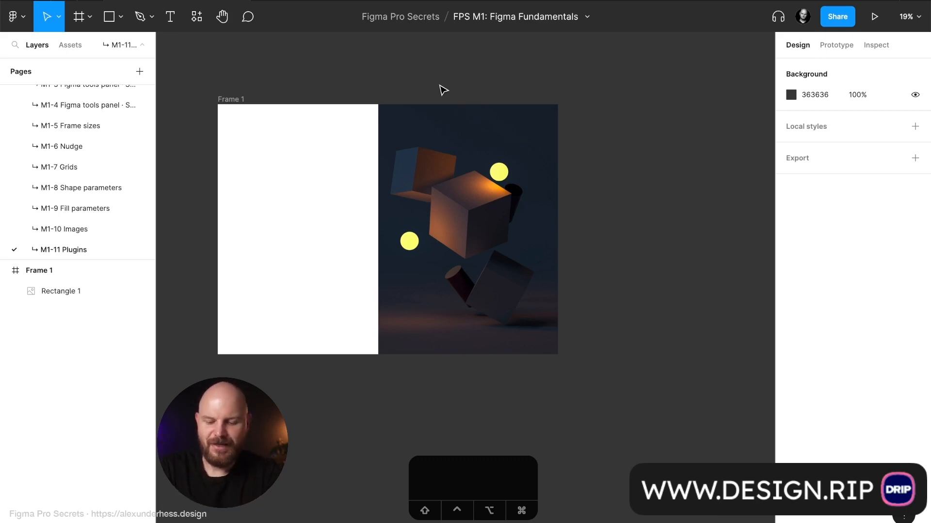
Run the Unsplash plugin through the quick command search with "uns" and search its photos for food
key(super)
key(super+slash)
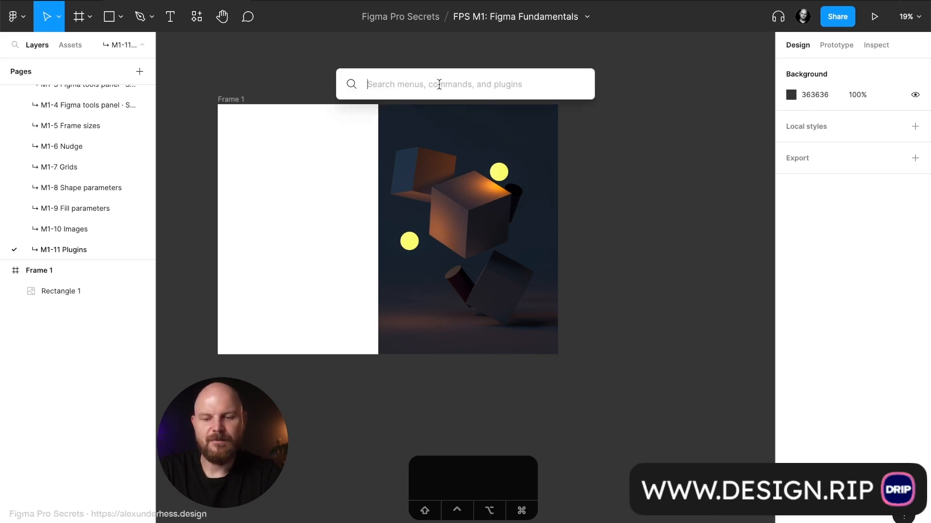
text(uns)
key(Return)
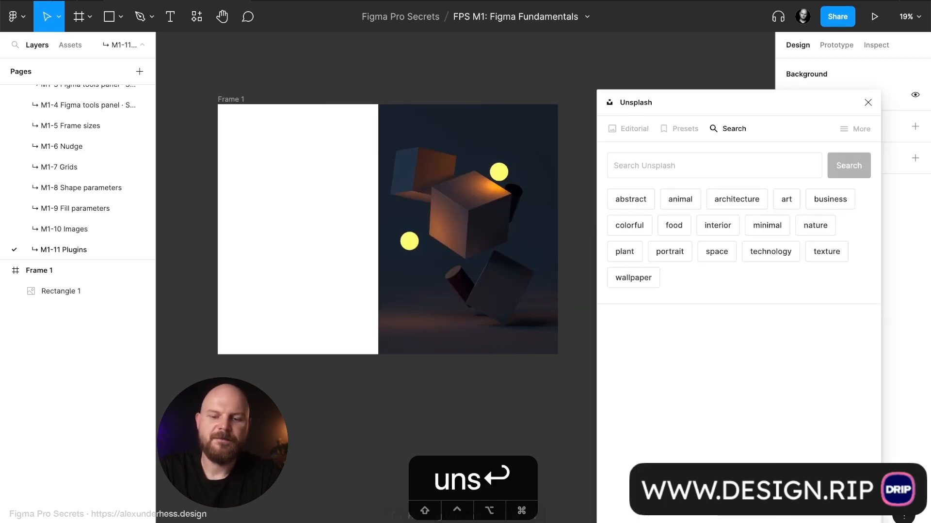
click(679, 225)
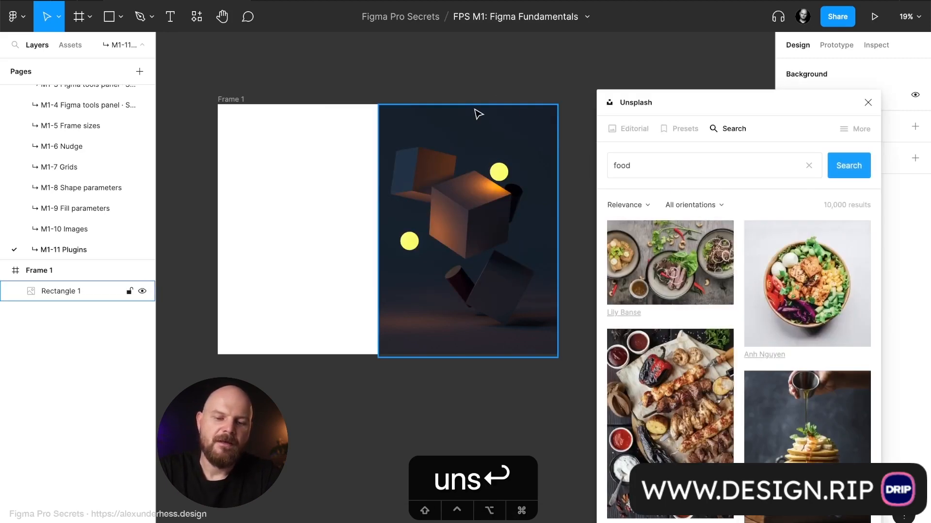
Try the salad bowl photo in the rectangle, replace it with the photo of syrup poured over stacked pancakes, and close Unsplash
click(519, 271)
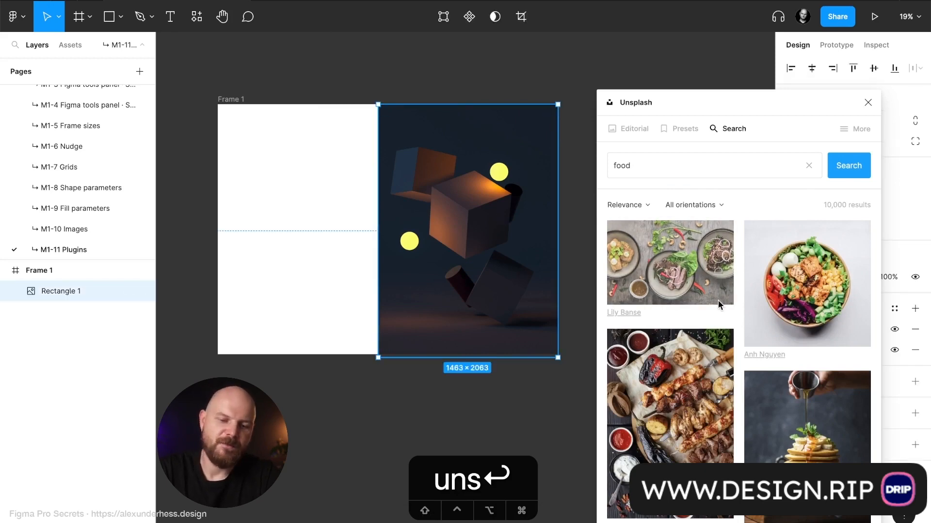
click(803, 273)
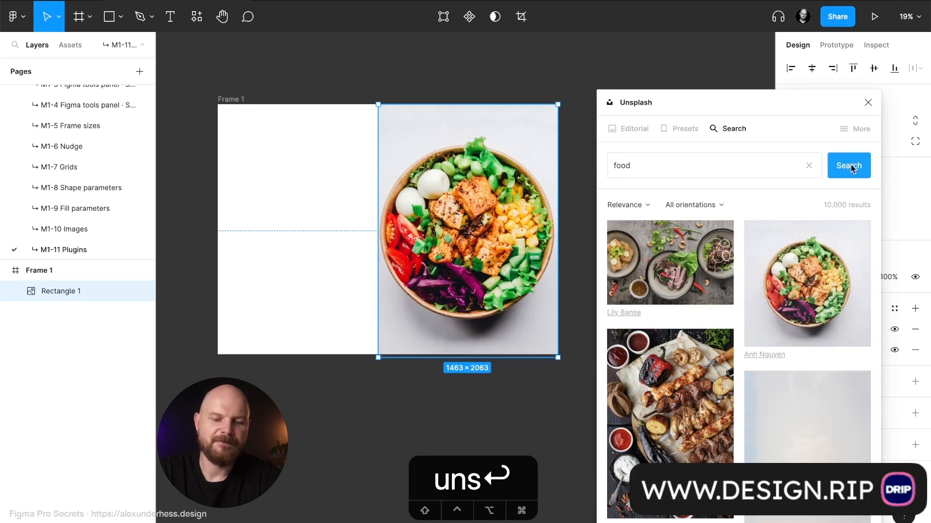
click(868, 103)
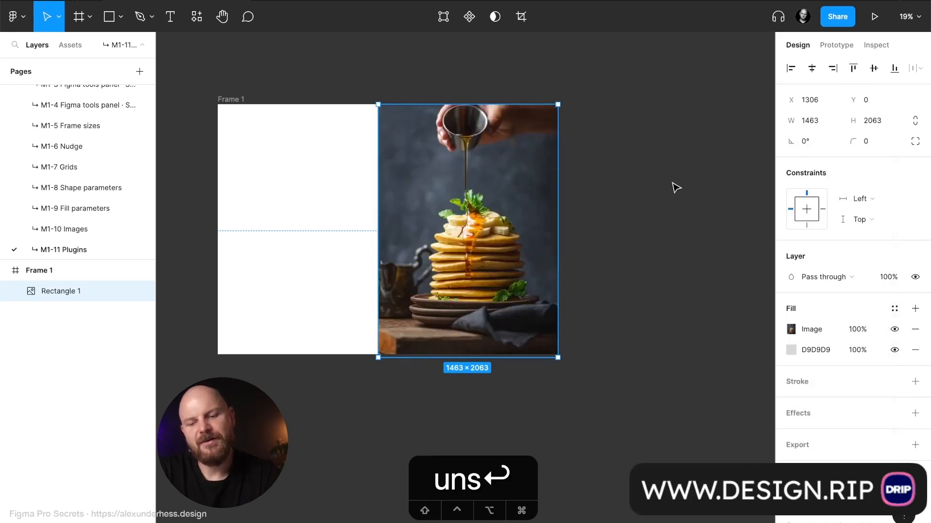
click(676, 187)
Add the text "FoodLife" in the white left part of the frame
key(t)
click(256, 223)
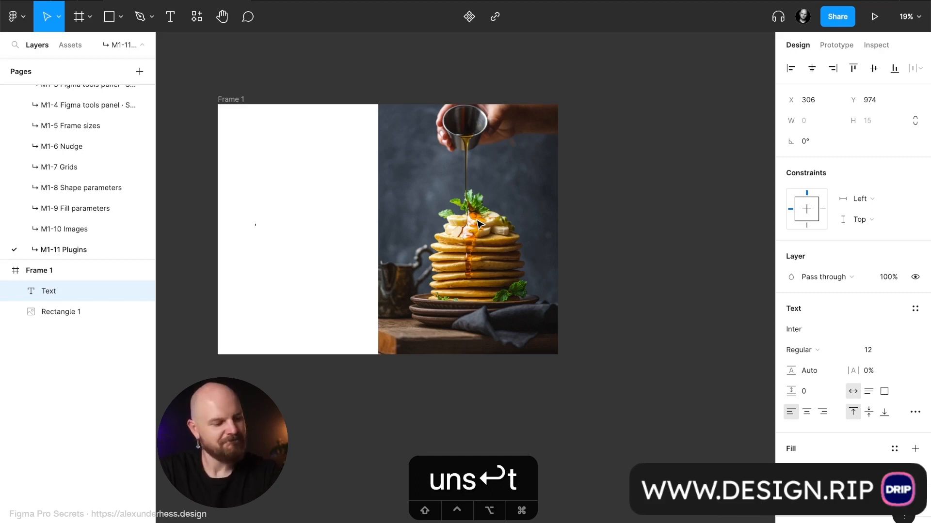
text(Food)
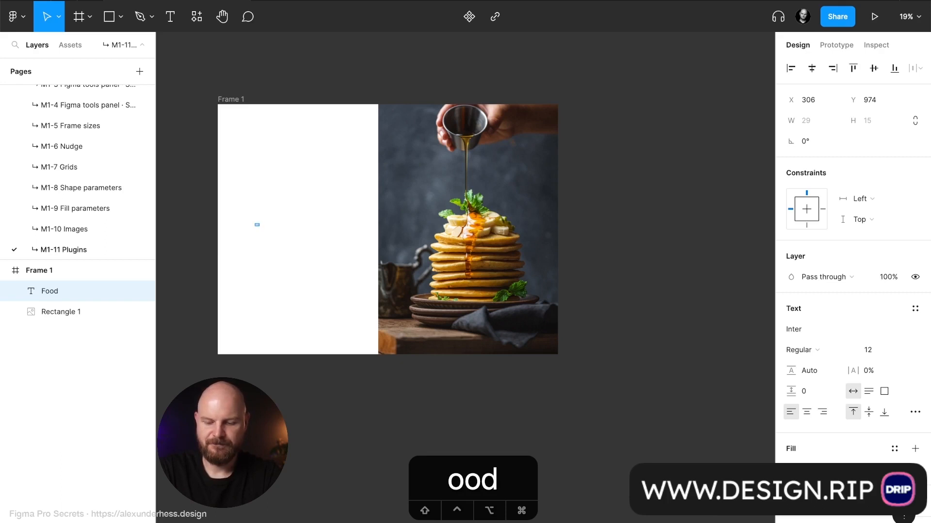
text(Life)
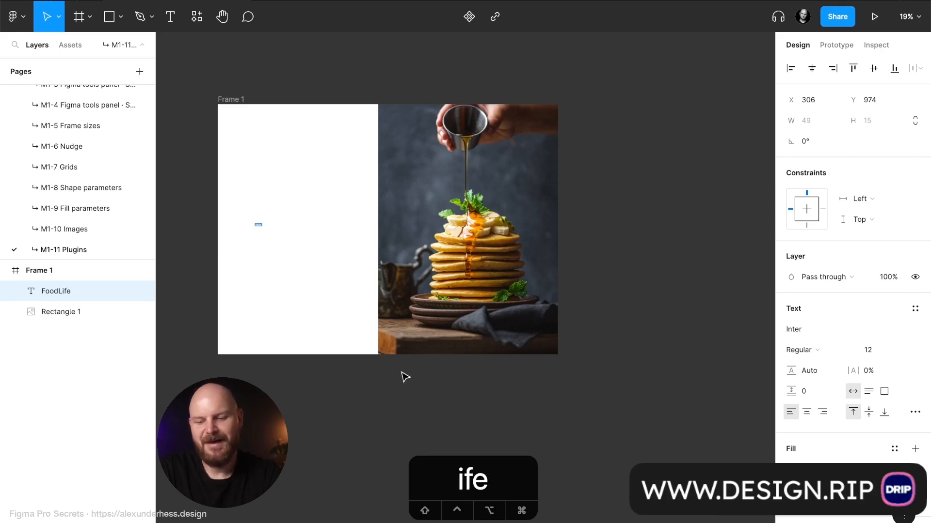
key(Escape)
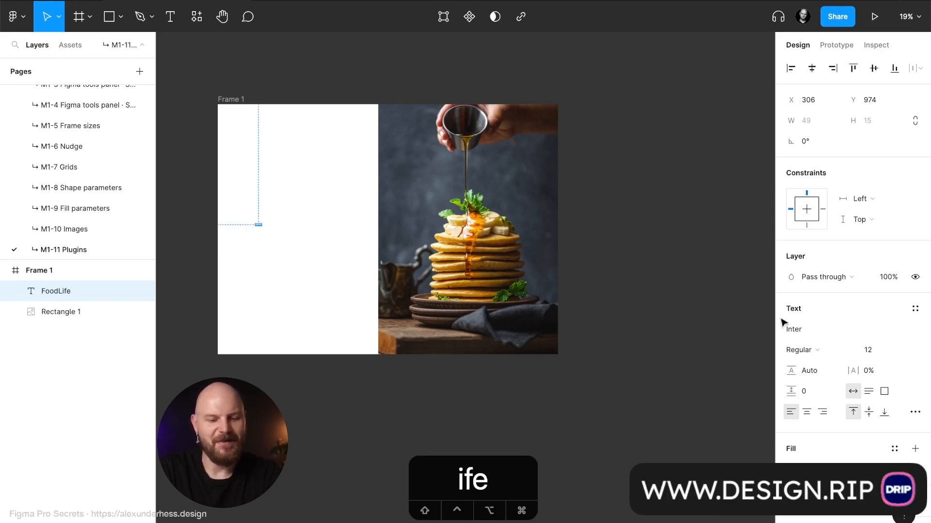
Set the FoodLife text to Bold weight with a font size of 90
click(878, 350)
text(60)
key(Return)
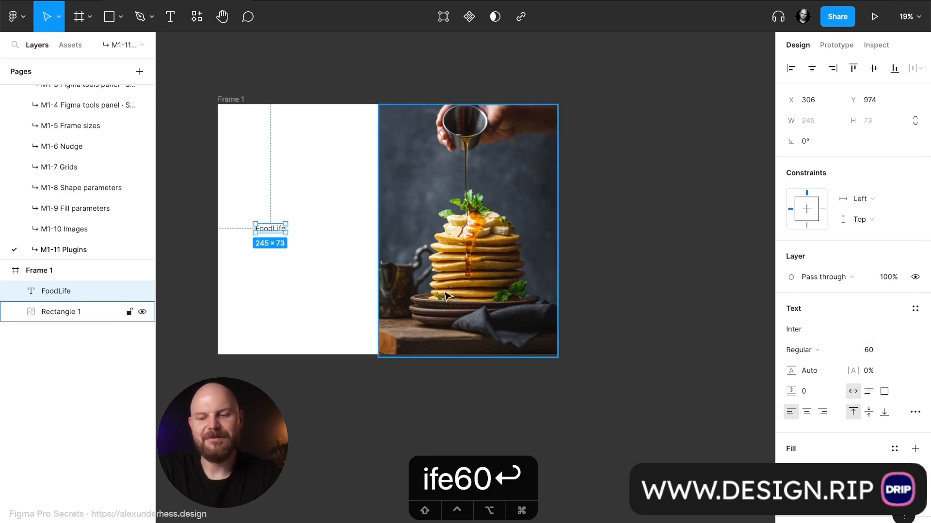
click(839, 352)
click(836, 396)
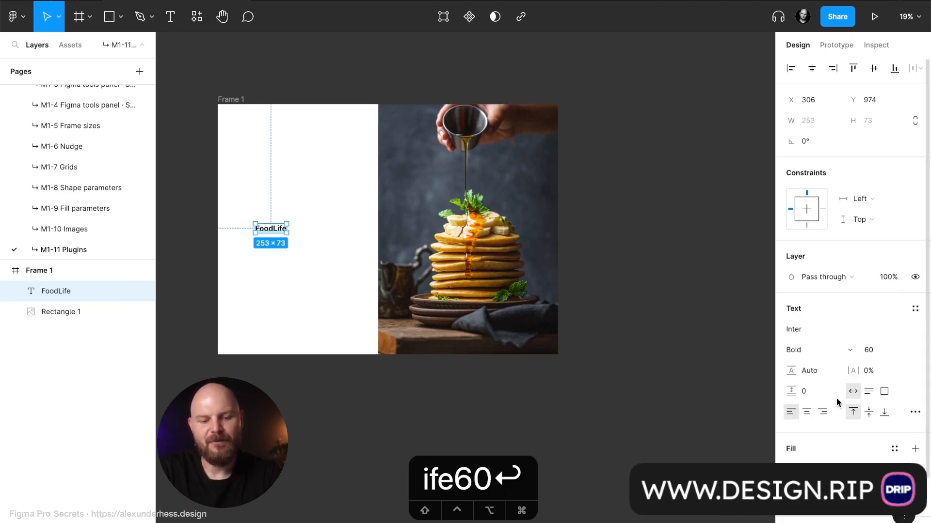
click(880, 351)
text(90)
key(Return)
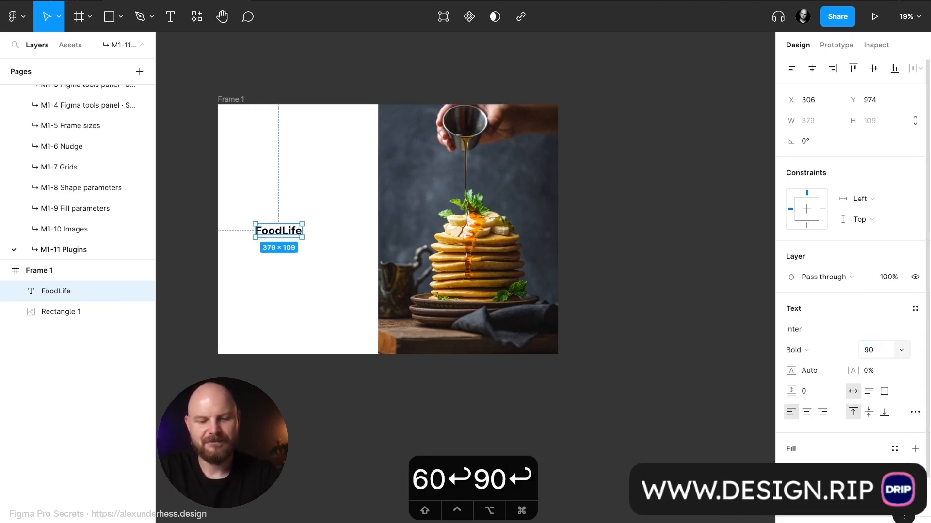
Move the FoodLife text up and left to about X 201, Y 621 in the frame and deselect it
click(331, 172)
drag(293, 233, 280, 189)
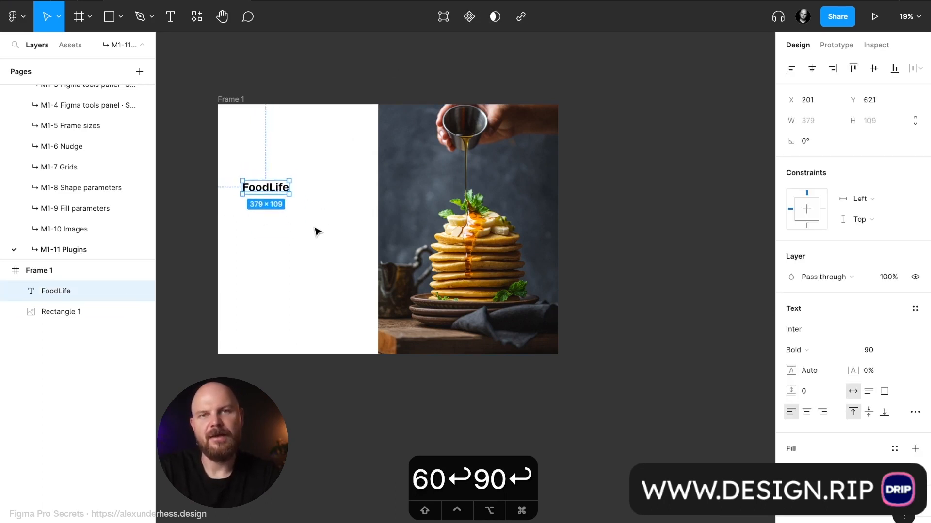
click(293, 235)
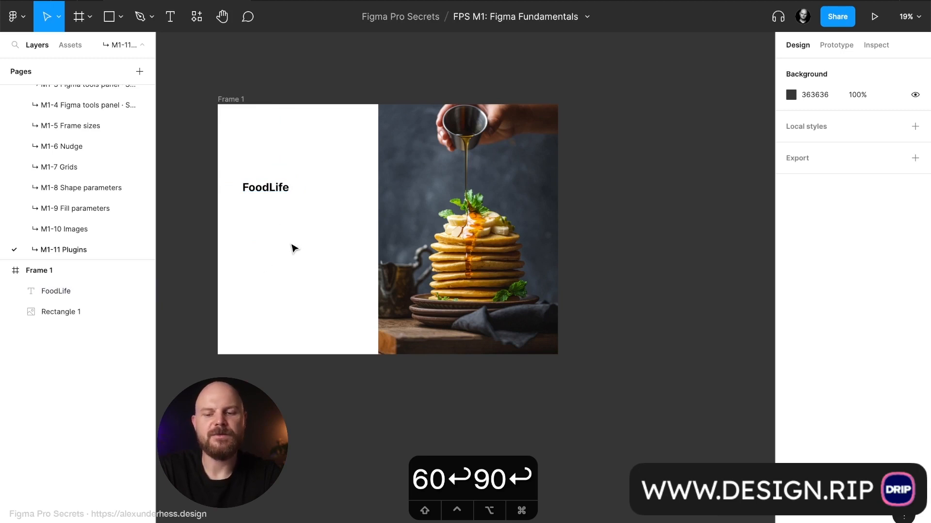
Hide the interface and examine the whole frame layout with its title and pancake photo
scroll(383, 237, up, 5)
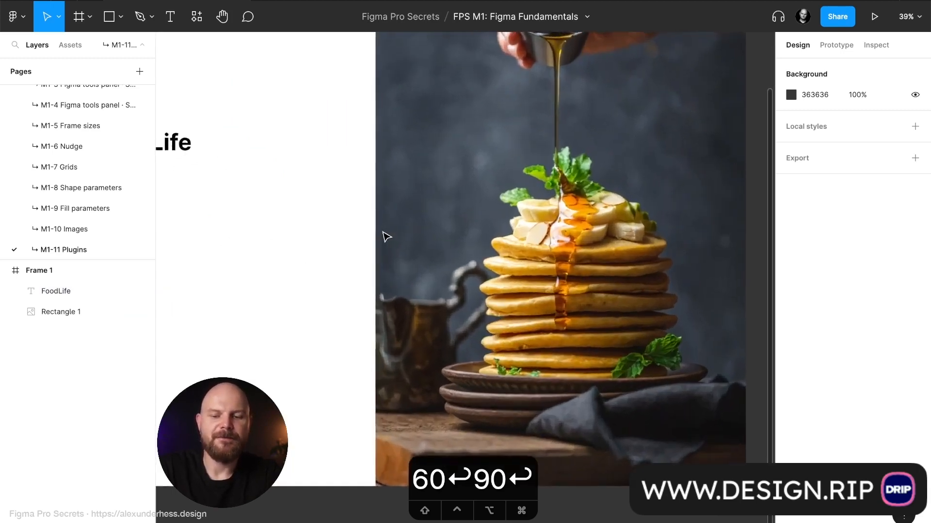
key(super+backslash)
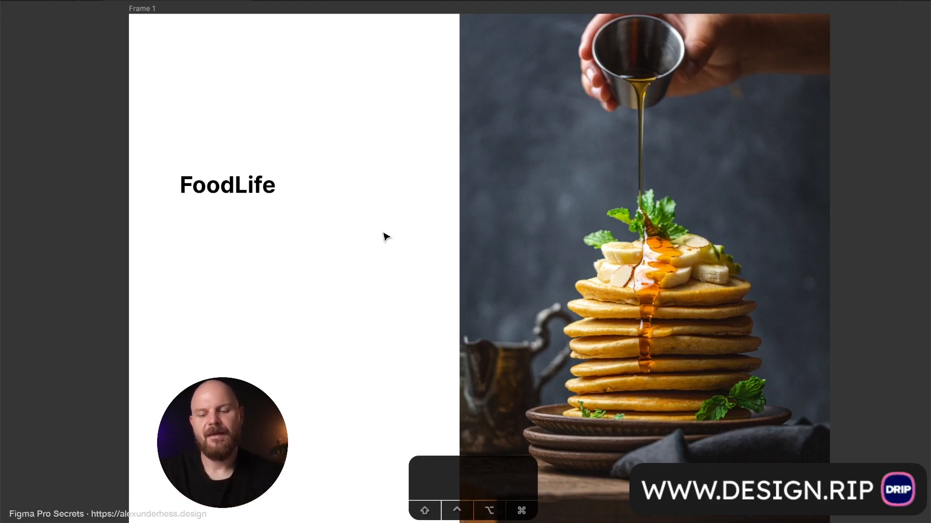
scroll(384, 237, down, 3)
key(super+backslash)
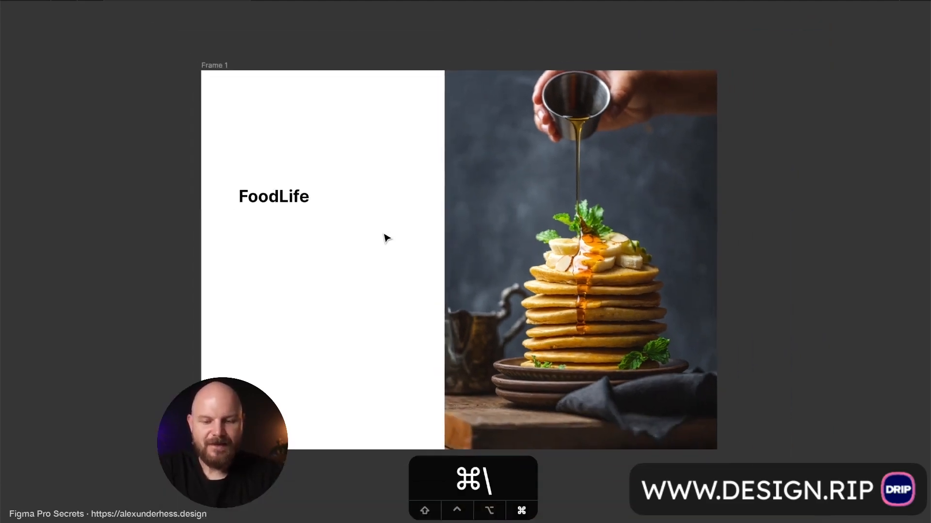